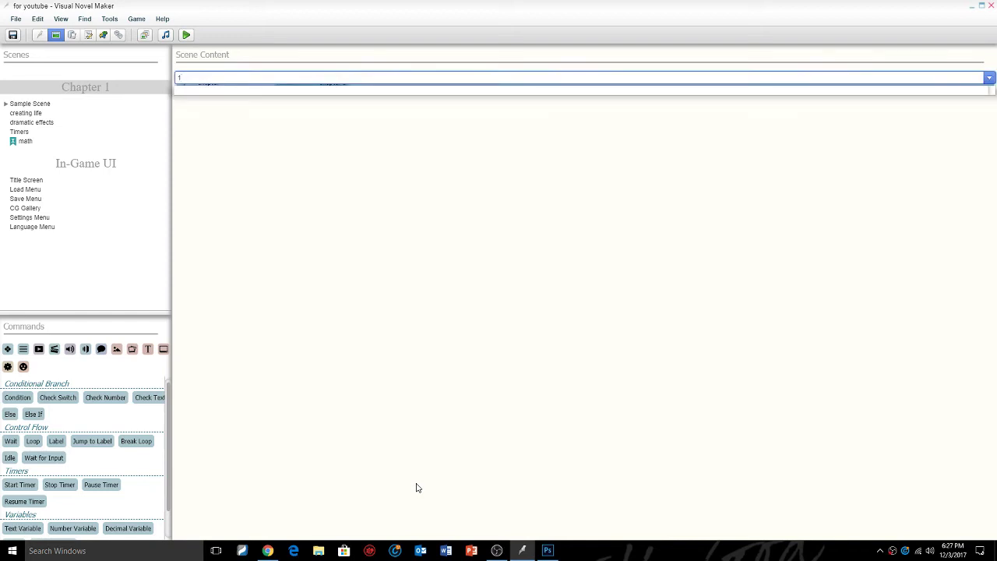
# Erase the stray letter from the name field so the Chapter row reads 'Chapter 1'.
pyautogui.press('BackSpace')
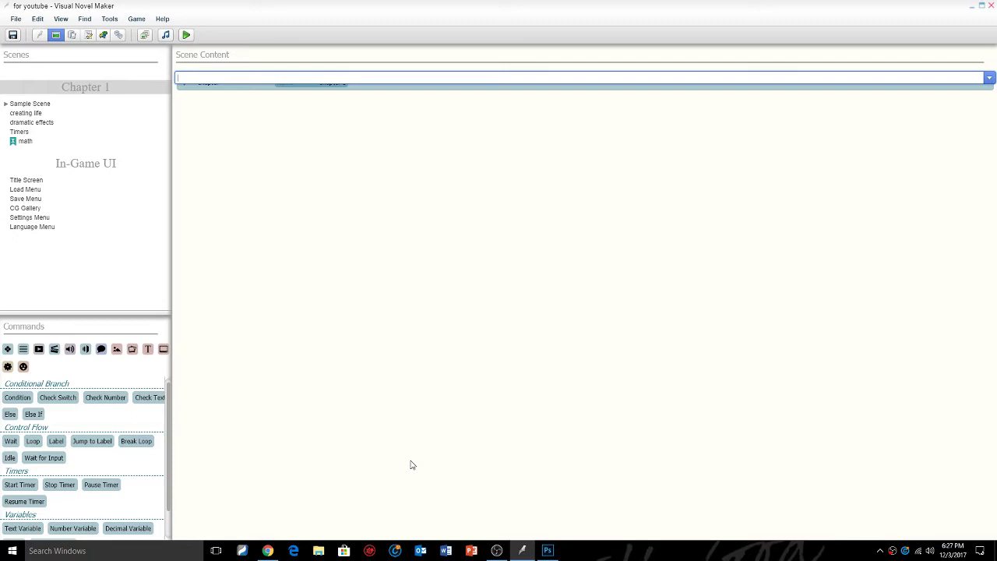
pyautogui.click(458, 290)
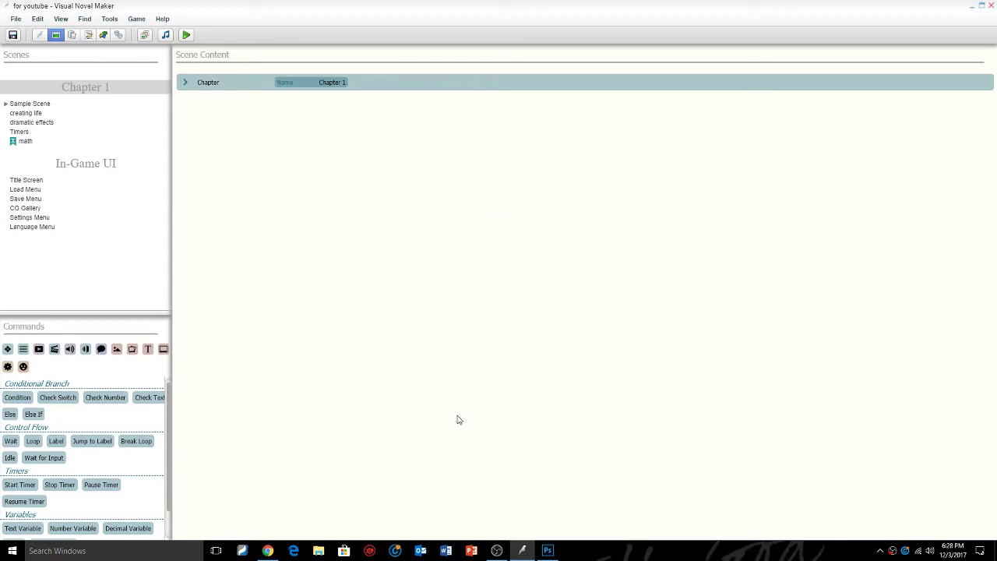
pyautogui.click(145, 36)
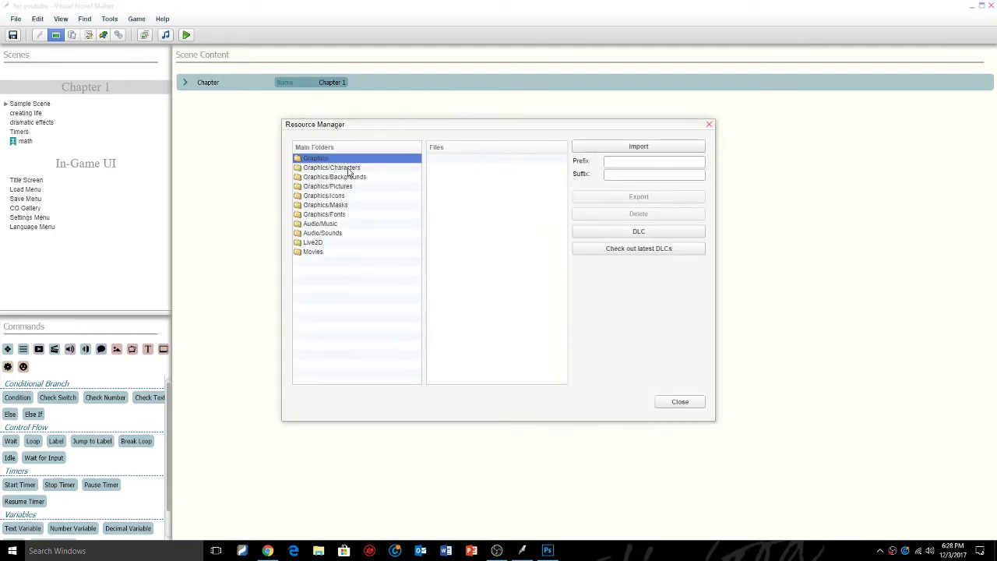
pyautogui.click(349, 170)
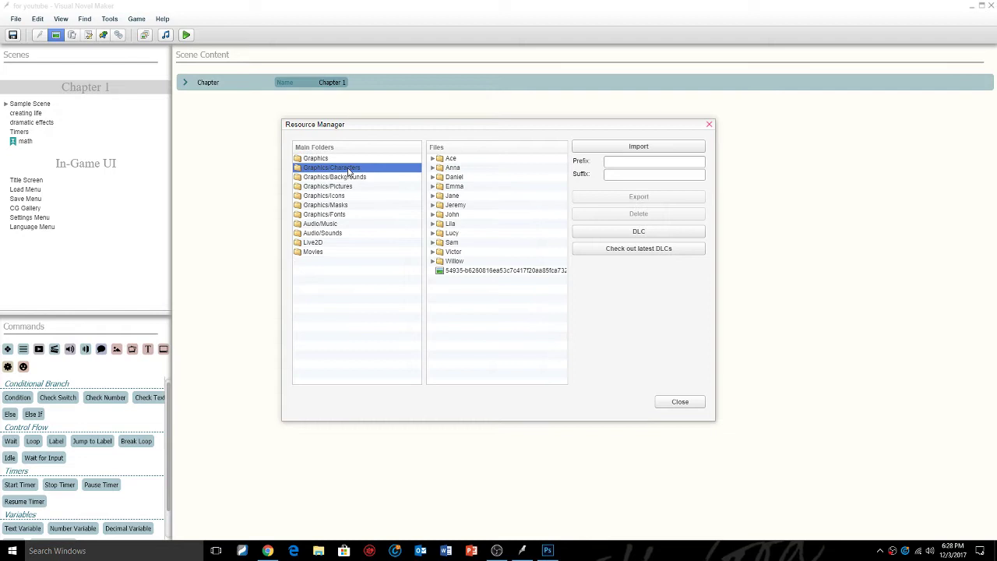
pyautogui.click(438, 160)
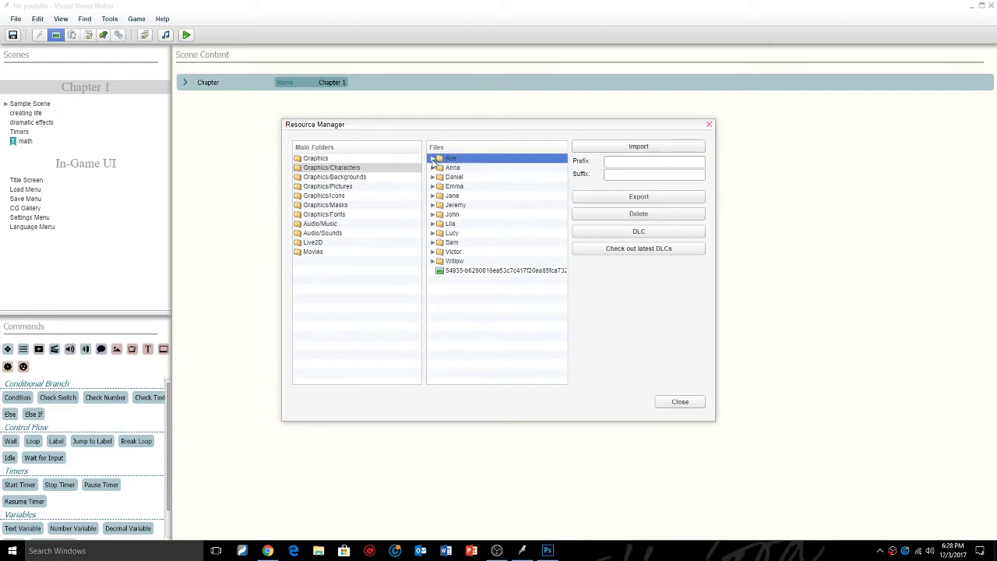
pyautogui.click(442, 169)
pyautogui.click(506, 178)
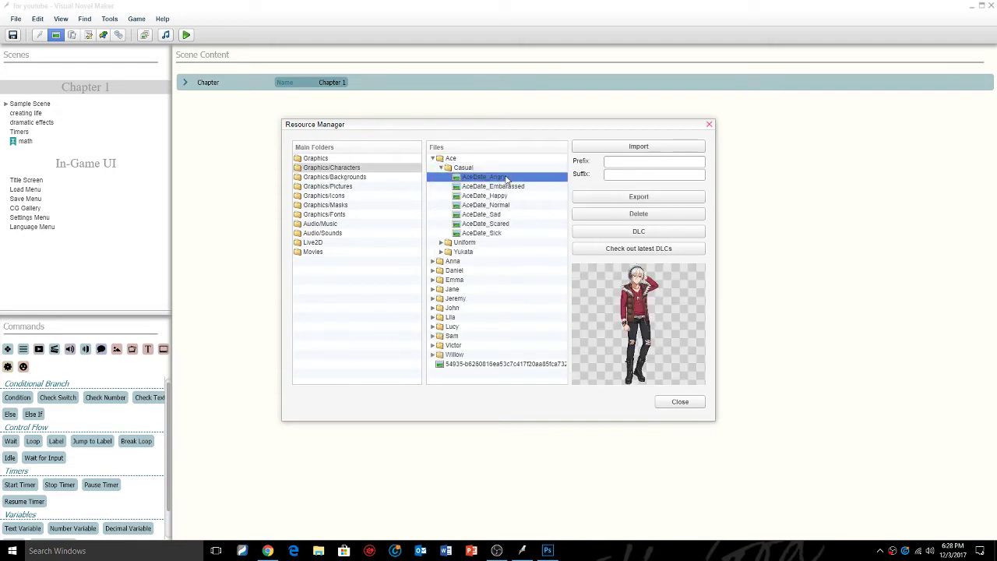
pyautogui.click(499, 206)
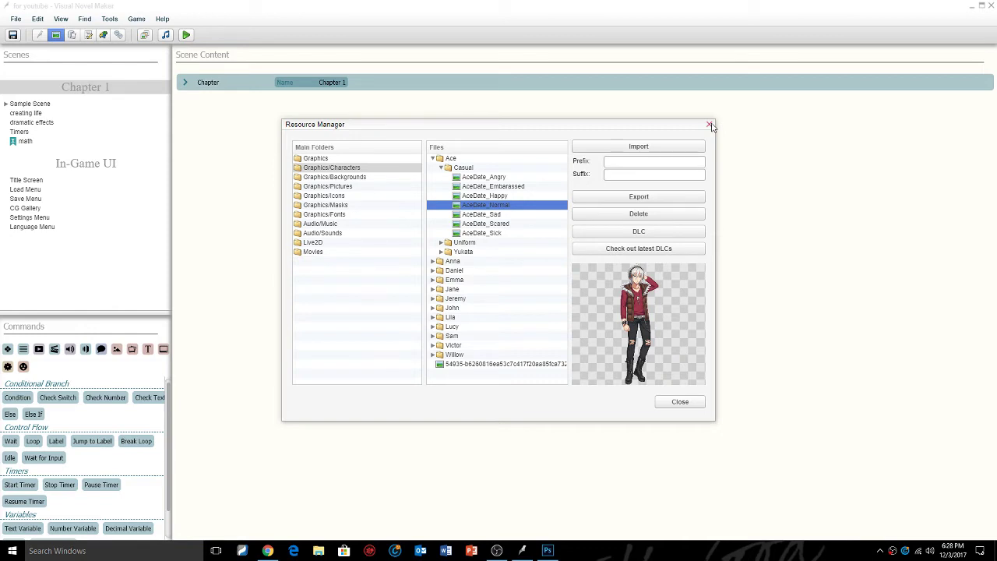
# Close the resource manager, bring Photoshop forward and open the Desktop in File Explorer.
pyautogui.click(709, 125)
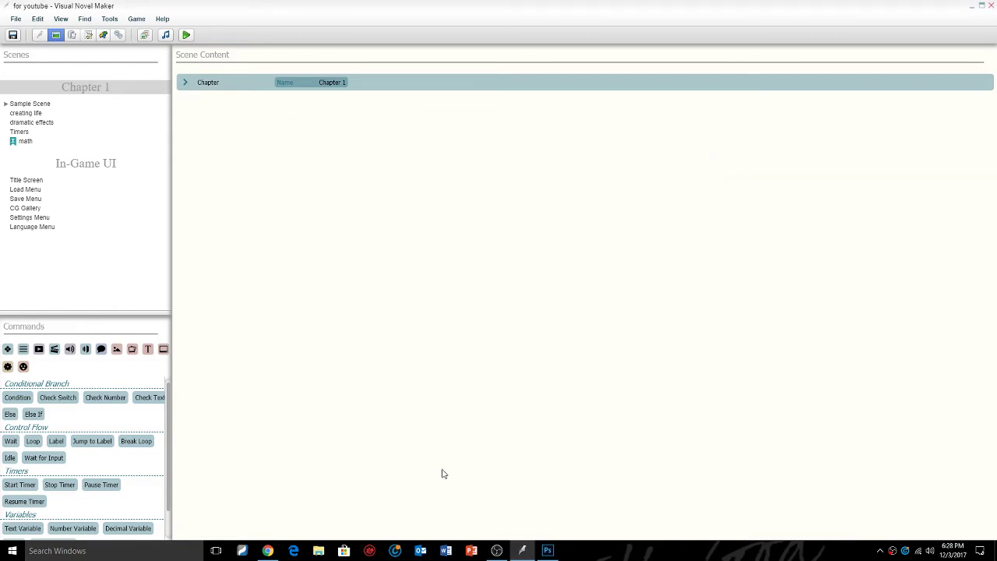
pyautogui.click(547, 551)
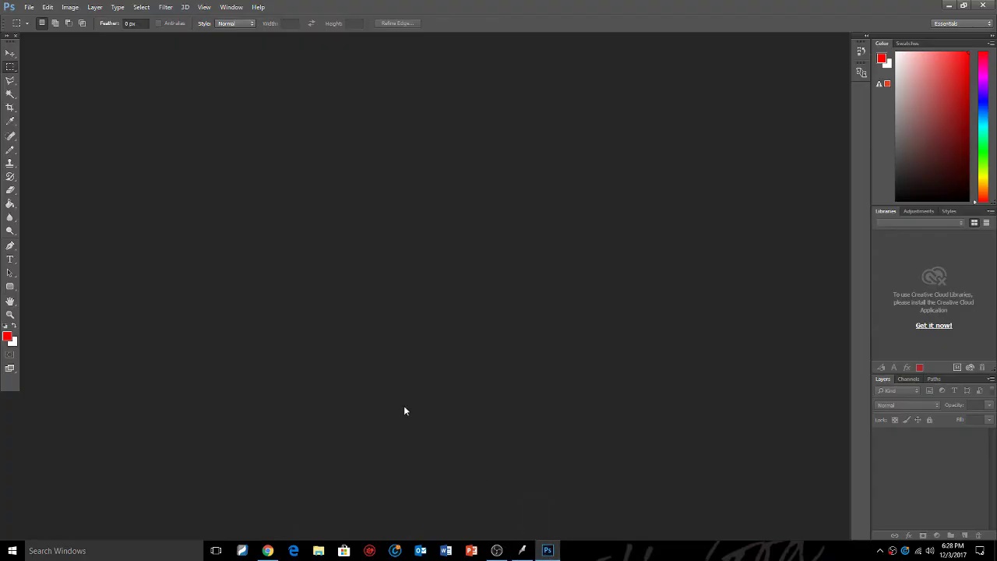
pyautogui.press('super+e')
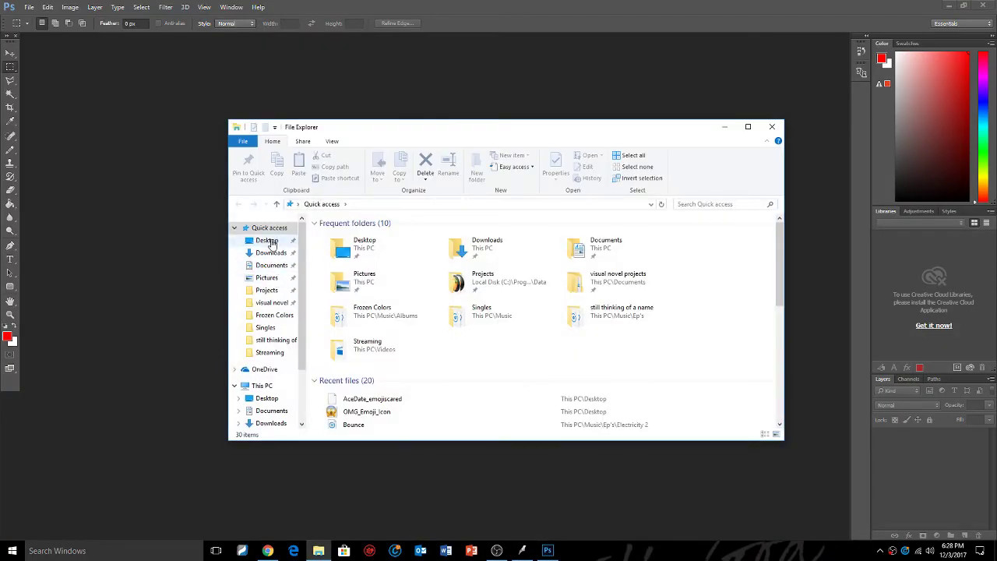
pyautogui.click(267, 241)
# Open AceDate_Normal in Photoshop and drop OMG_Emoji_Icon onto the canvas.
pyautogui.moveTo(335, 248); pyautogui.dragTo(217, 311)
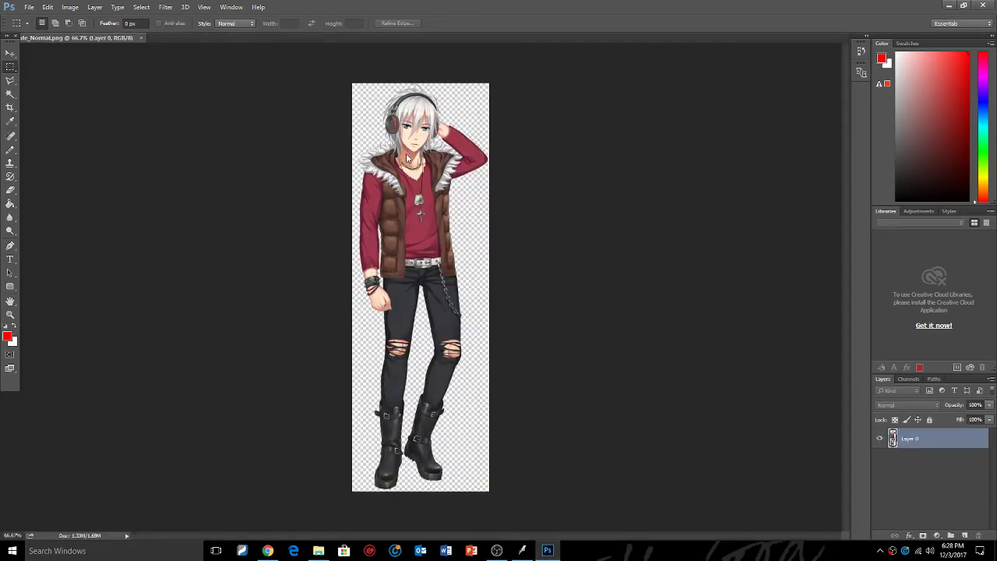
pyautogui.click(318, 551)
pyautogui.moveTo(401, 311)
pyautogui.mouseDown()
pyautogui.moveTo(177, 356)
pyautogui.moveTo(192, 309)
pyautogui.mouseUp()
# Move the emoji up over Ace's head, shrink it to fit, and commit the placement.
pyautogui.moveTo(460, 303); pyautogui.dragTo(460, 146)
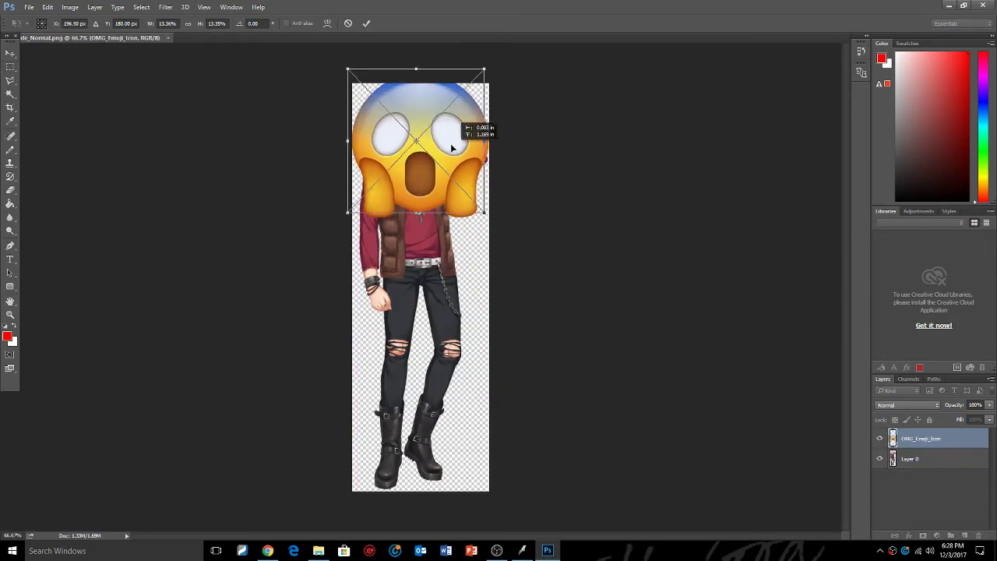
pyautogui.moveTo(487, 203)
pyautogui.mouseDown()
pyautogui.moveTo(423, 127)
pyautogui.moveTo(431, 135)
pyautogui.mouseUp()
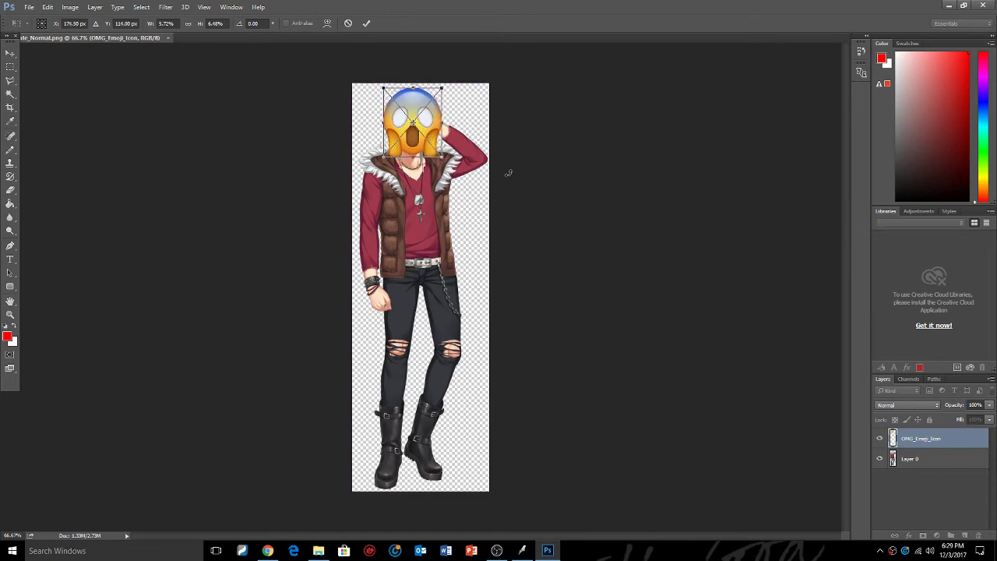
pyautogui.press('v')
pyautogui.click(447, 209)
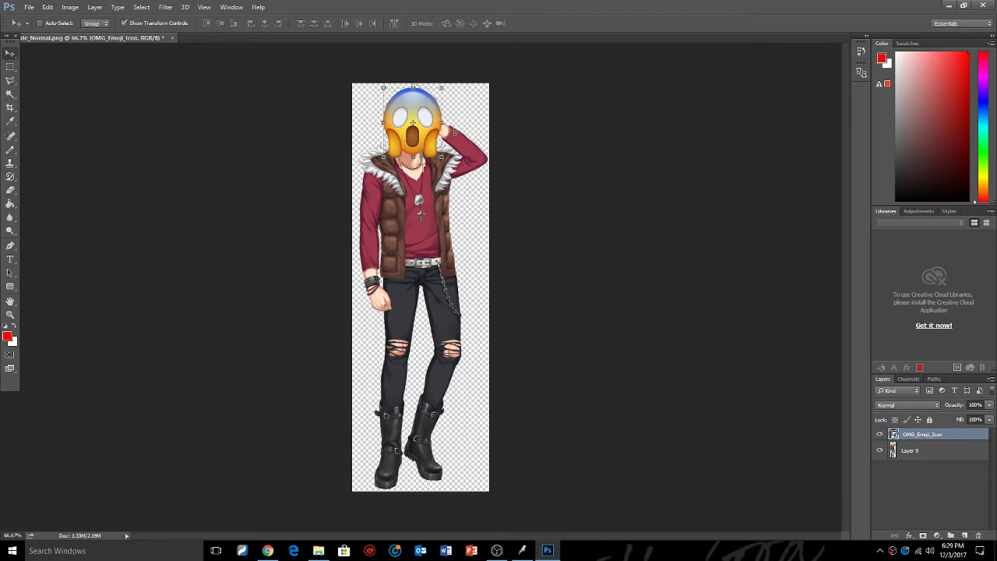
# Merge the emoji layer down and export the image to the Desktop as PNG AceDate_emojiscared.
pyautogui.rightClick(909, 437)
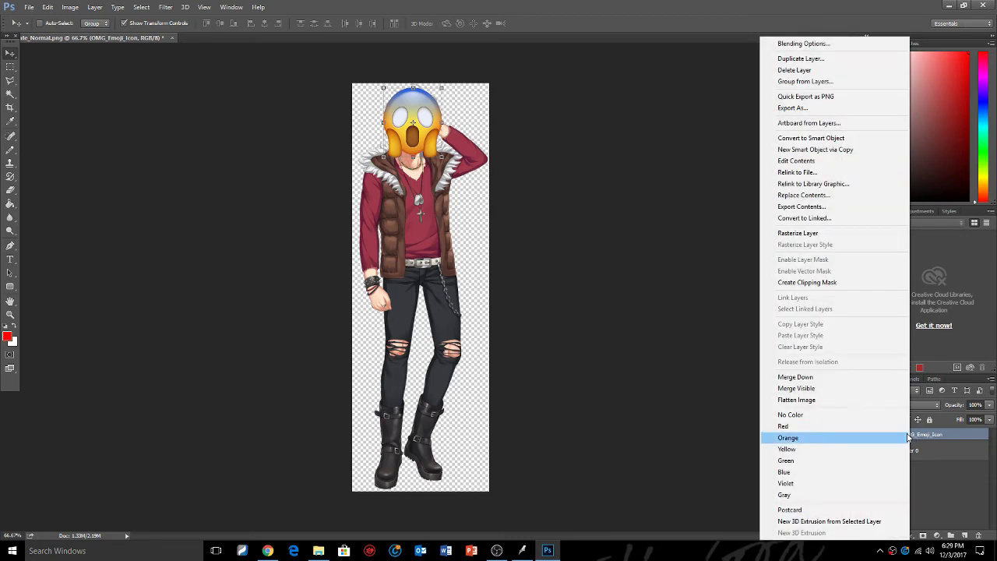
pyautogui.click(825, 378)
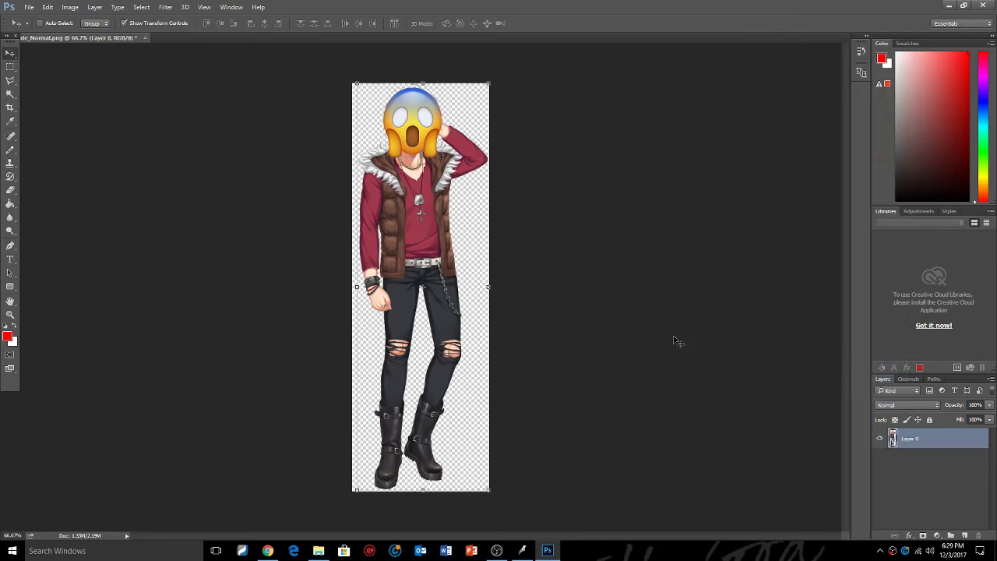
pyautogui.click(29, 7)
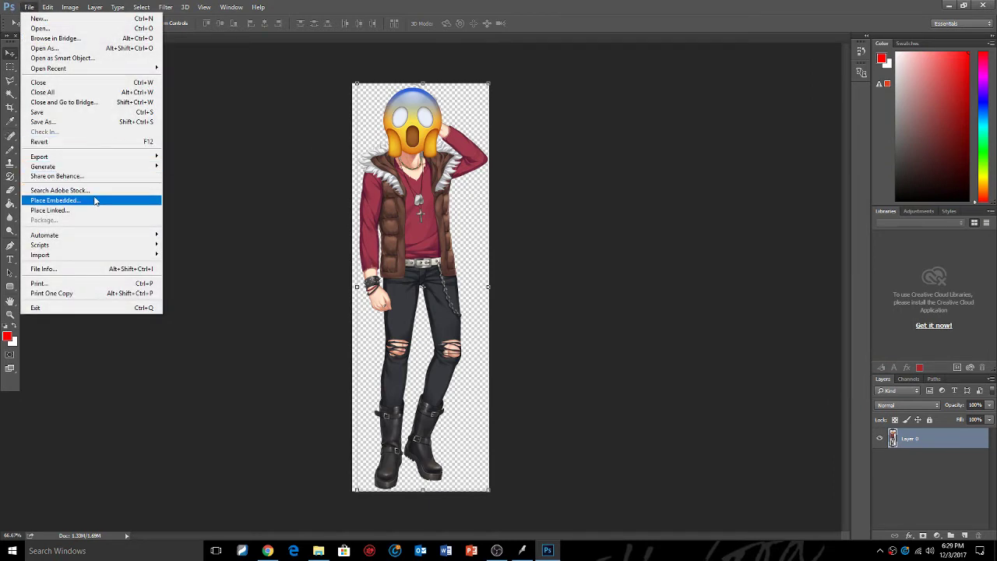
pyautogui.moveTo(39, 156)
pyautogui.click(208, 168)
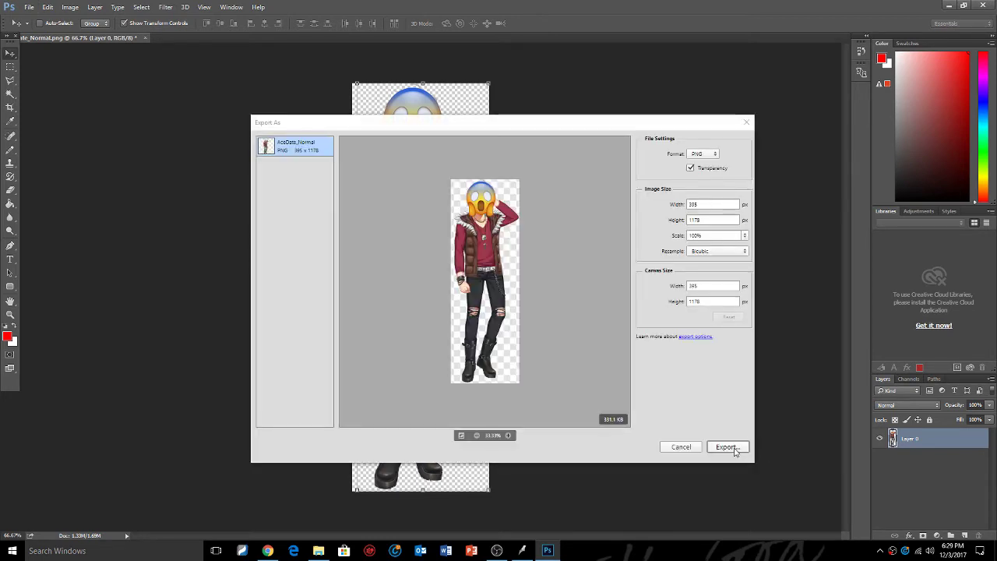
pyautogui.click(735, 451)
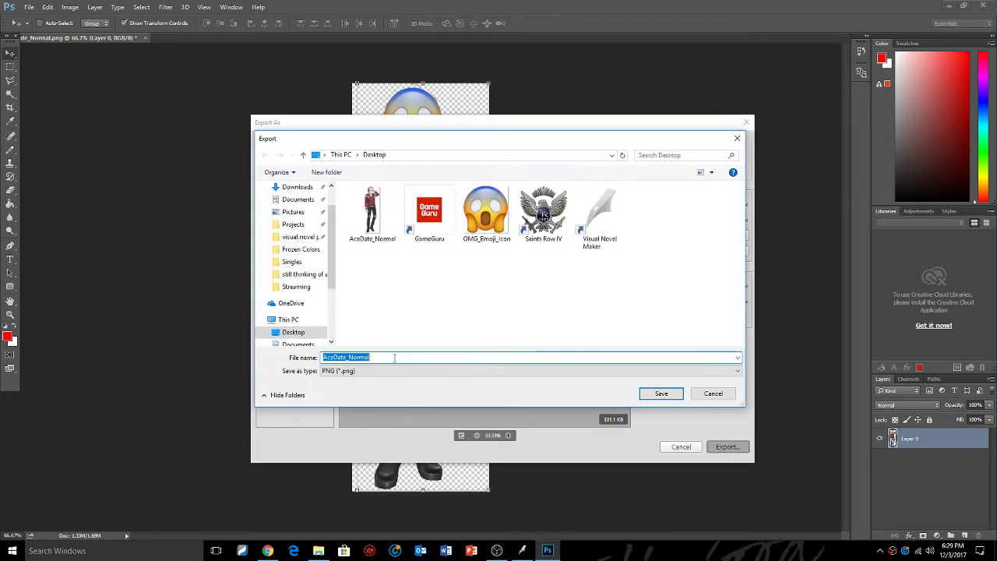
pyautogui.press('BackSpace')
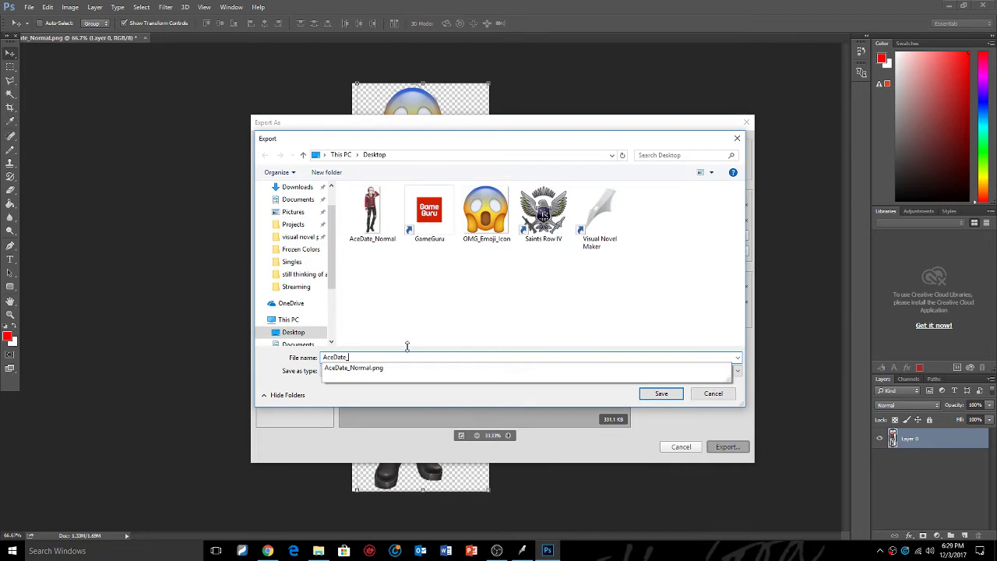
pyautogui.write('emojiscared')
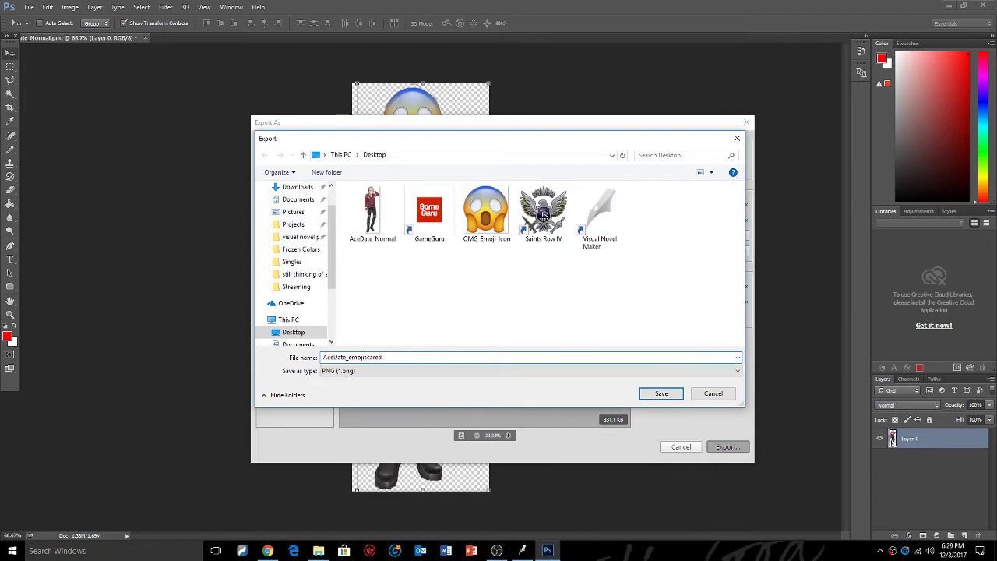
pyautogui.press('Return')
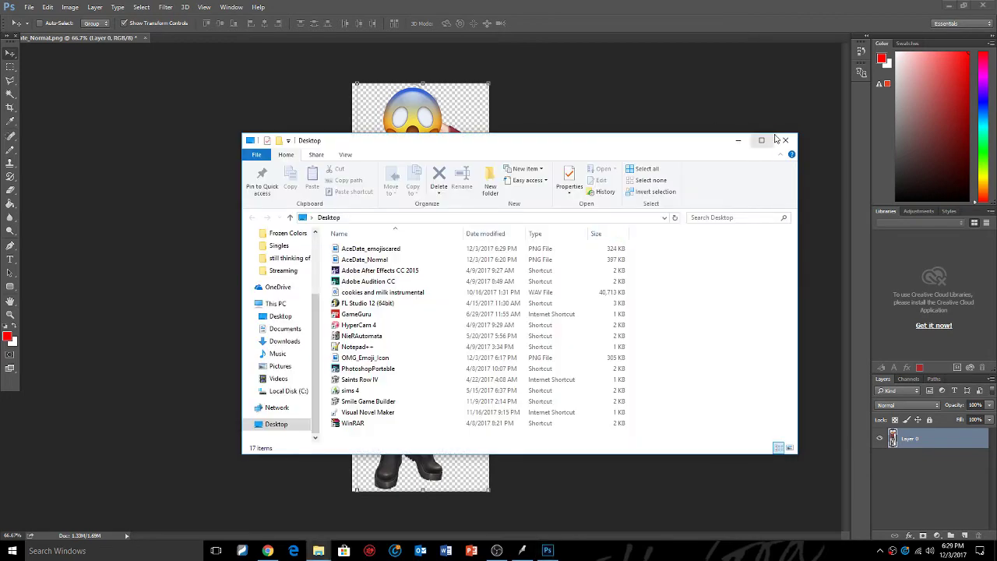
# Close both Desktop Explorer windows and quit Photoshop, answering its save-changes prompt.
pyautogui.click(782, 141)
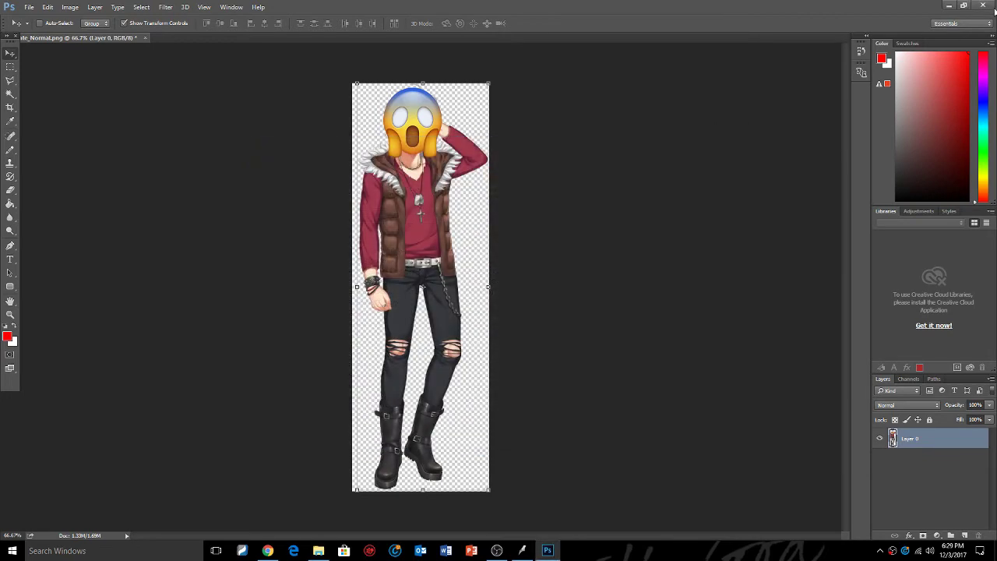
pyautogui.click(983, 6)
pyautogui.click(486, 208)
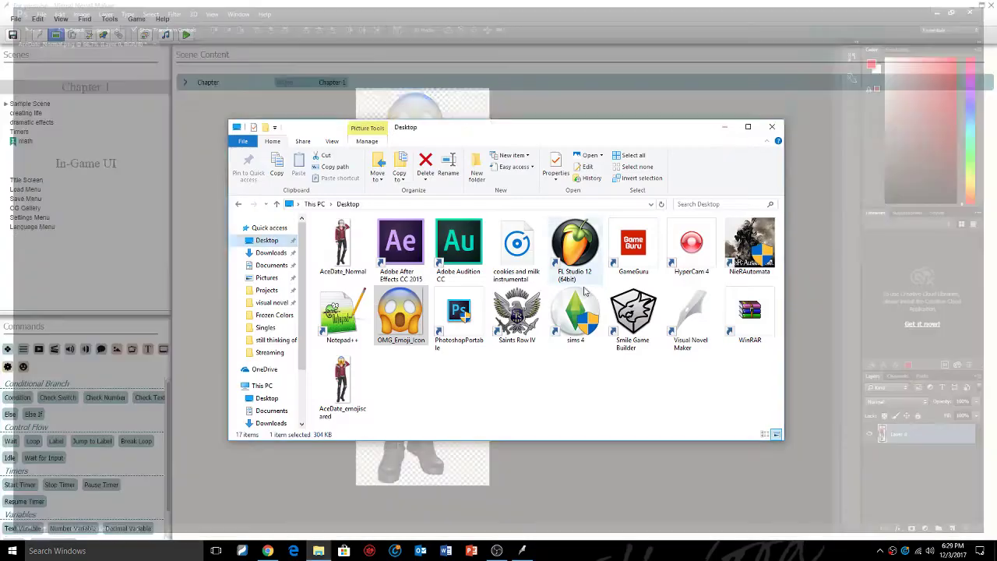
pyautogui.click(771, 127)
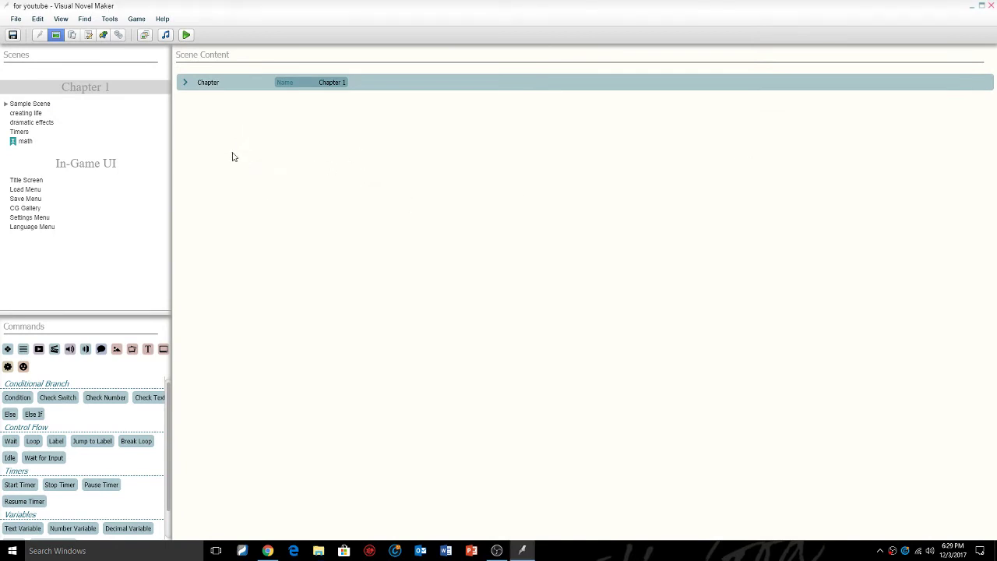
# Import AceDate_emojiscared from the Desktop into Graphics/Characters > Ace > Casual in the Resource Manager.
pyautogui.click(145, 36)
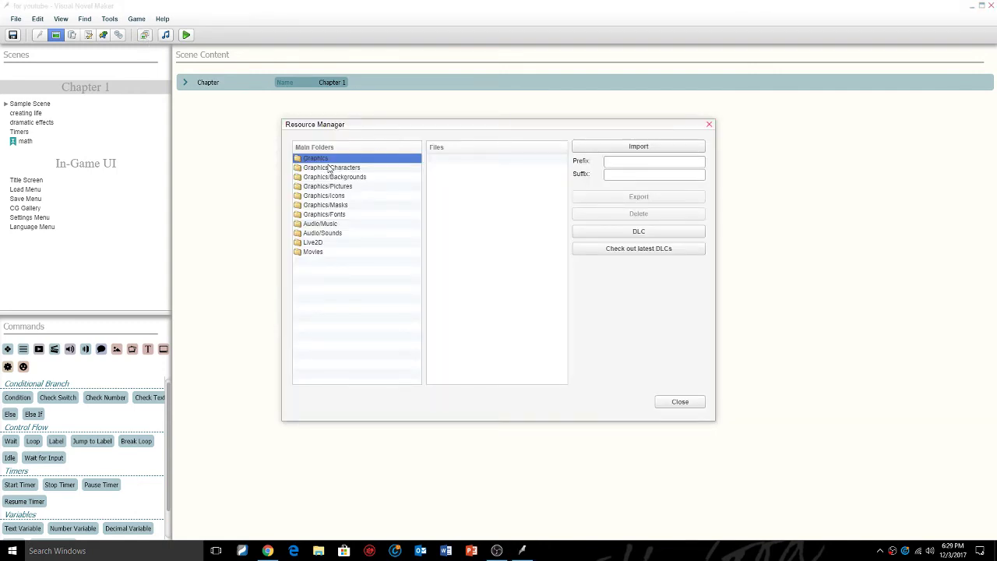
pyautogui.click(333, 169)
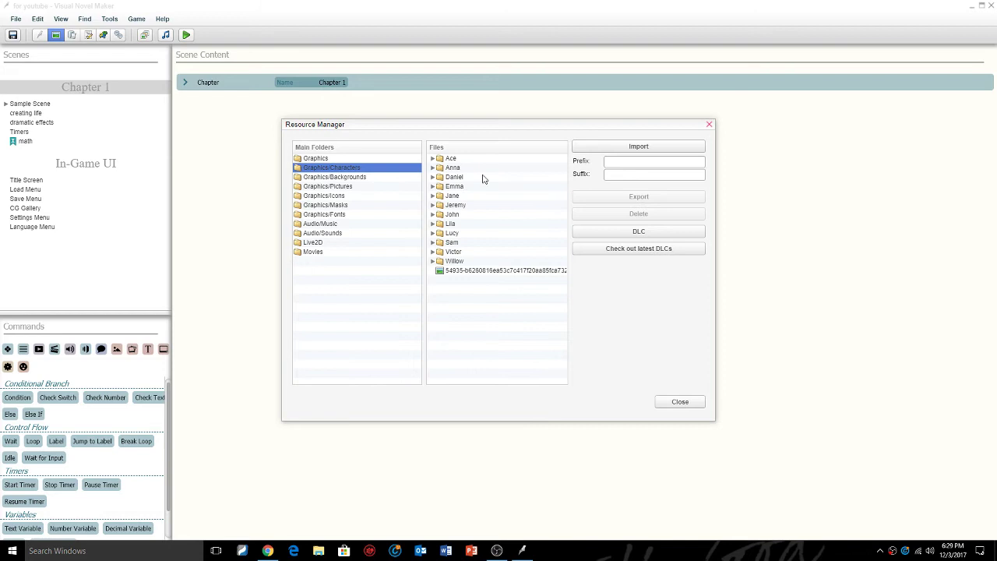
pyautogui.click(452, 159)
pyautogui.click(432, 158)
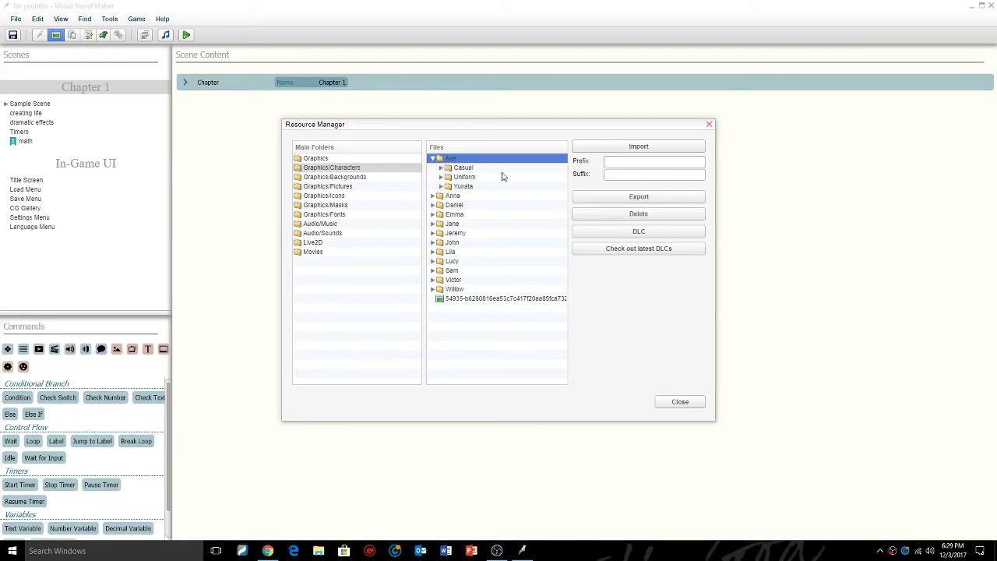
pyautogui.click(442, 168)
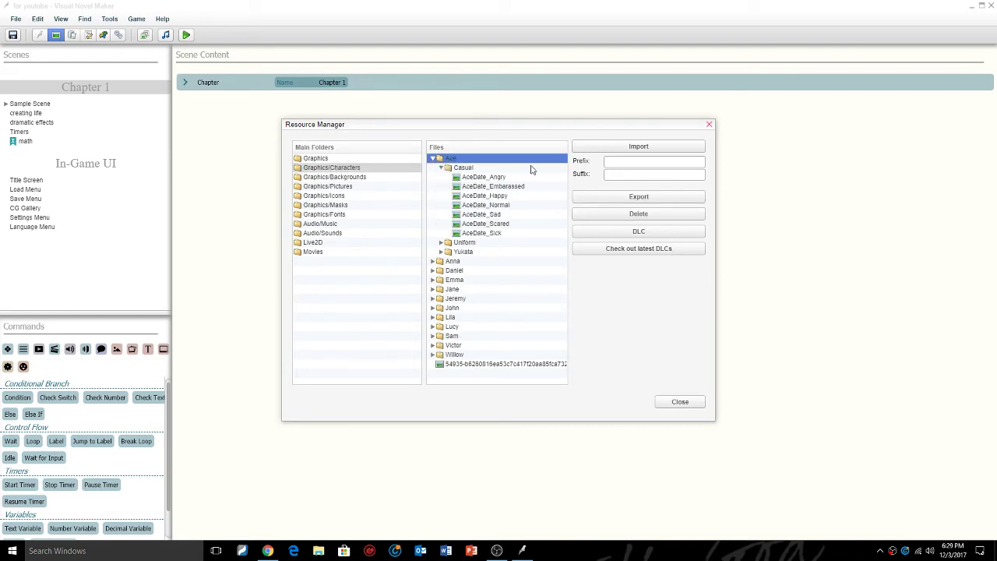
pyautogui.click(661, 149)
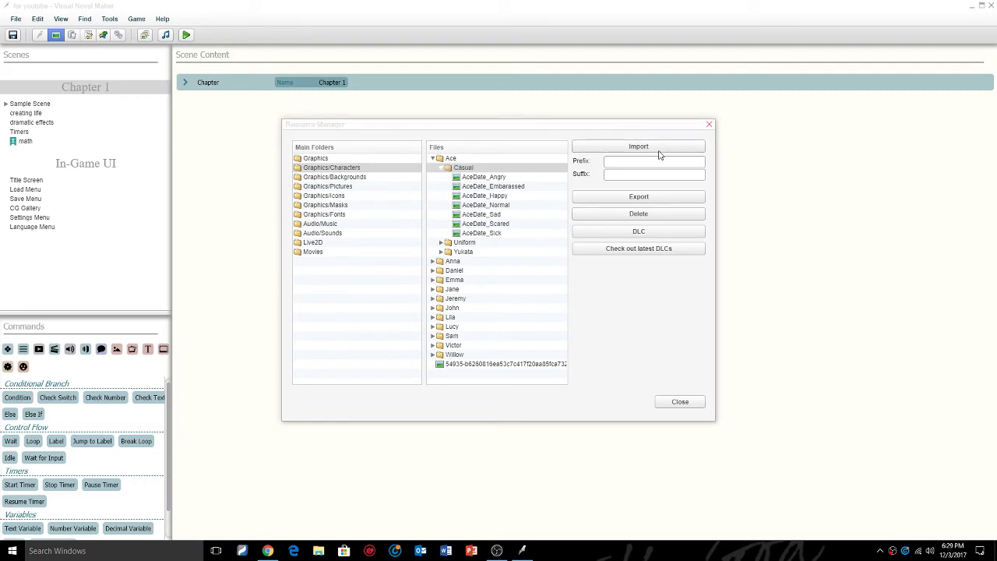
pyautogui.doubleClick(402, 201)
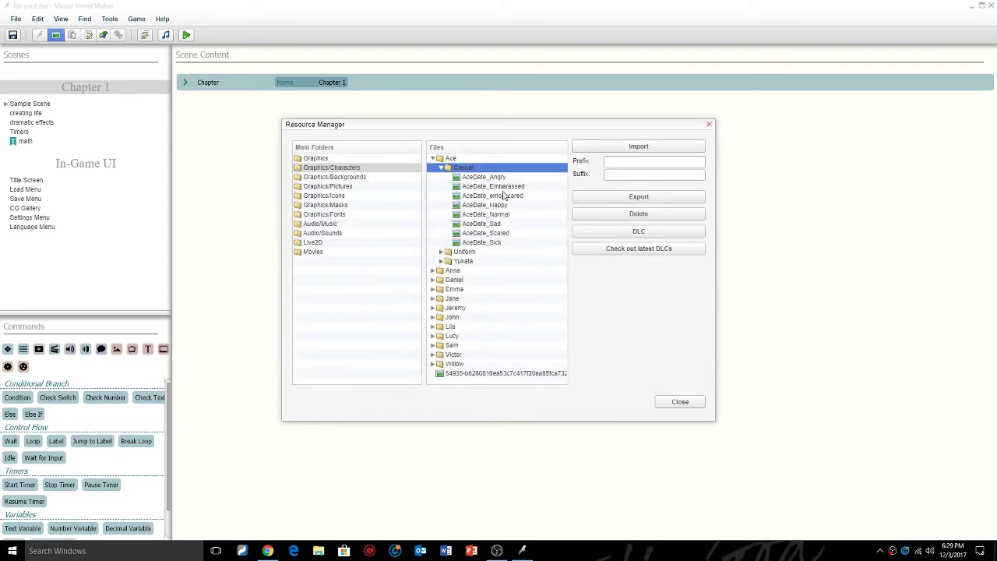
pyautogui.click(506, 196)
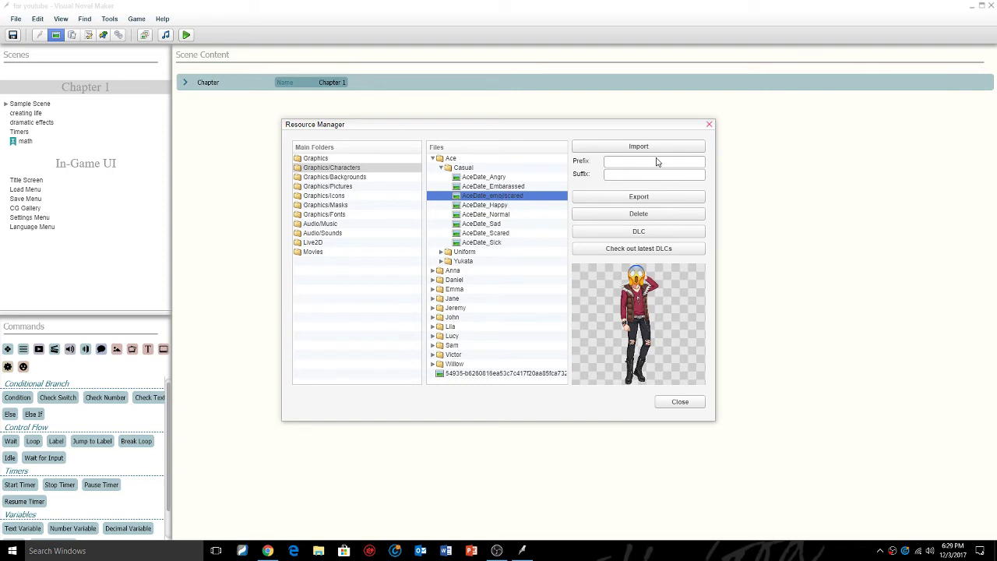
pyautogui.click(683, 402)
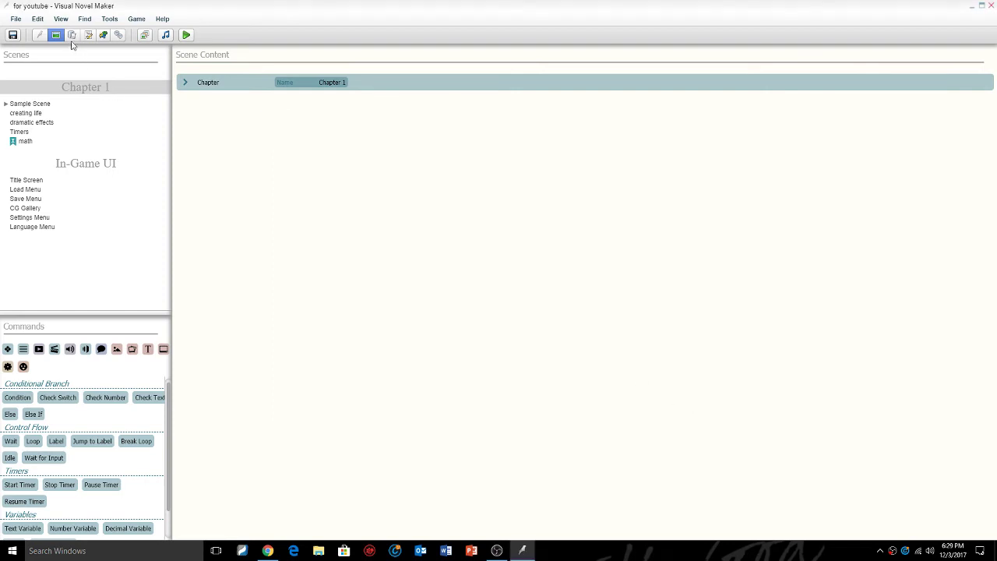
# Create a new expression record under Ace > Date in the Character Expressions database.
pyautogui.click(72, 37)
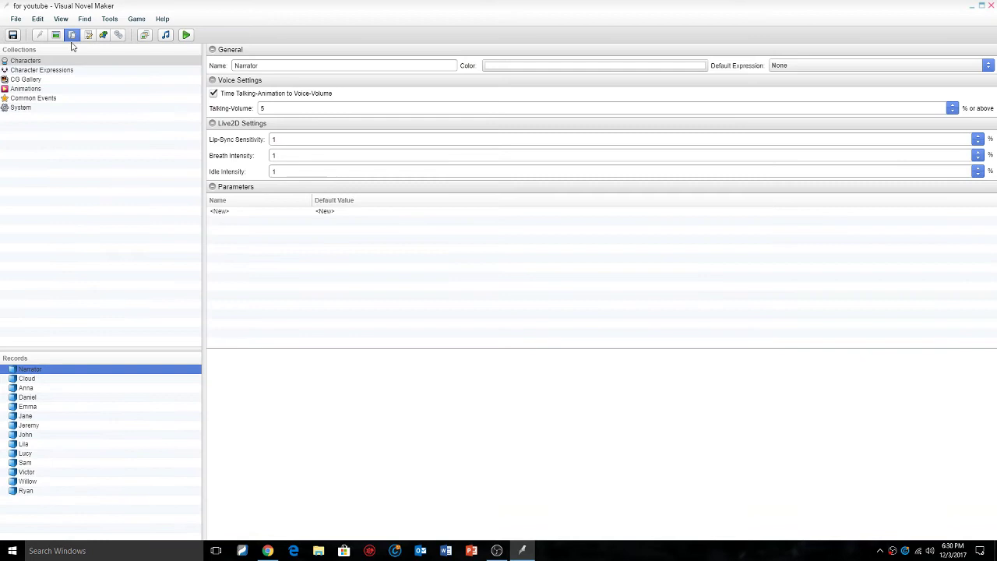
pyautogui.click(47, 70)
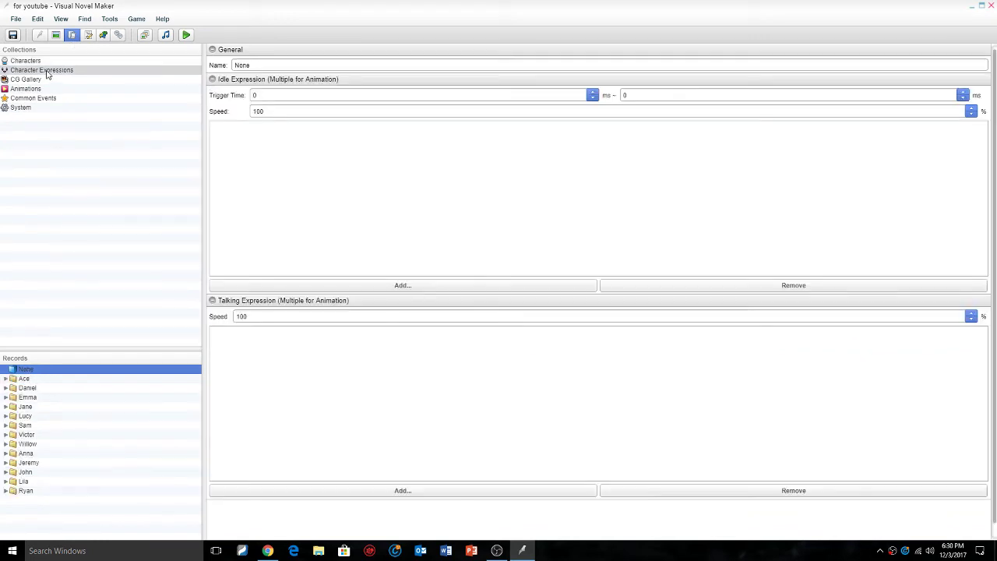
pyautogui.click(5, 378)
pyautogui.click(13, 388)
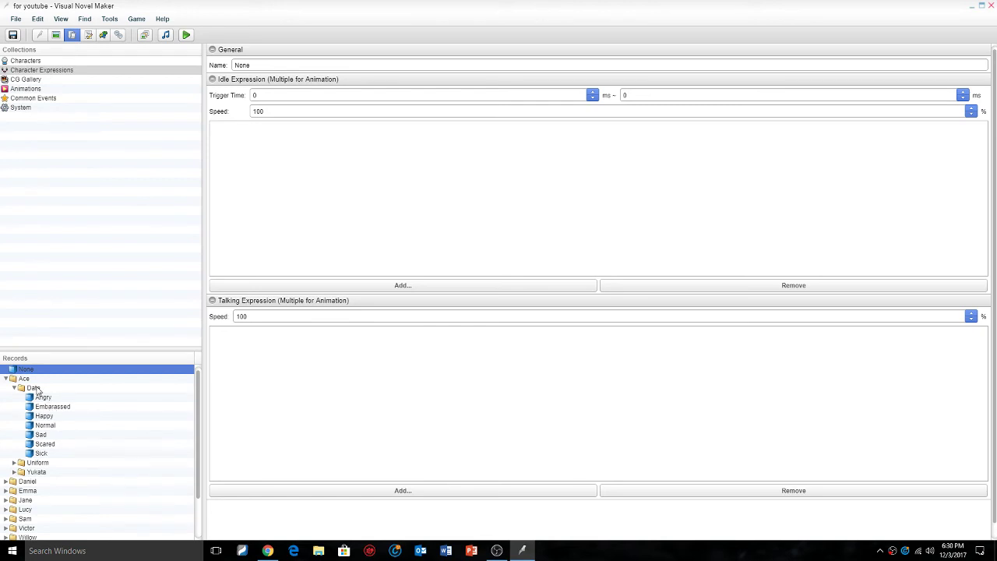
pyautogui.rightClick(38, 387)
pyautogui.click(37, 389)
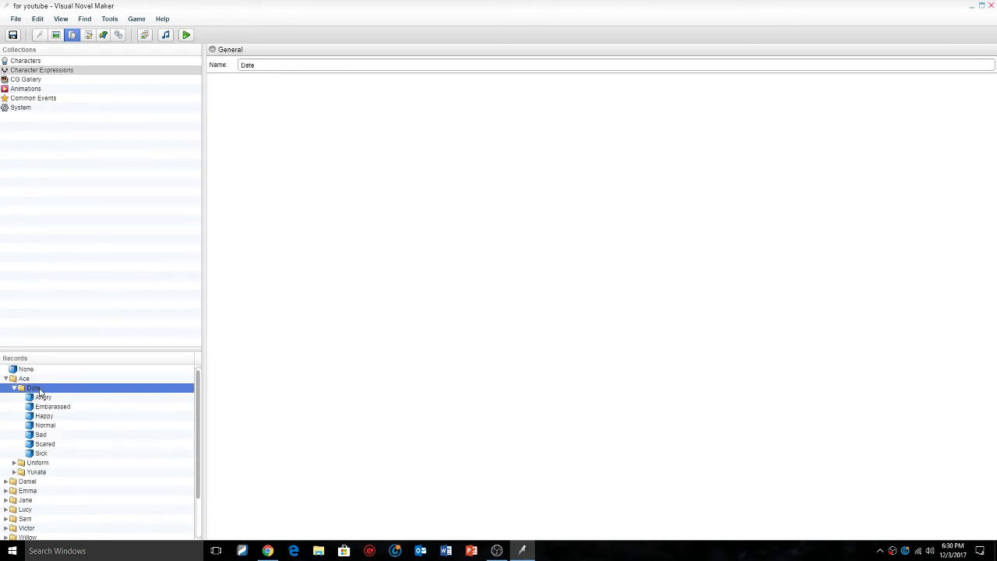
pyautogui.rightClick(39, 389)
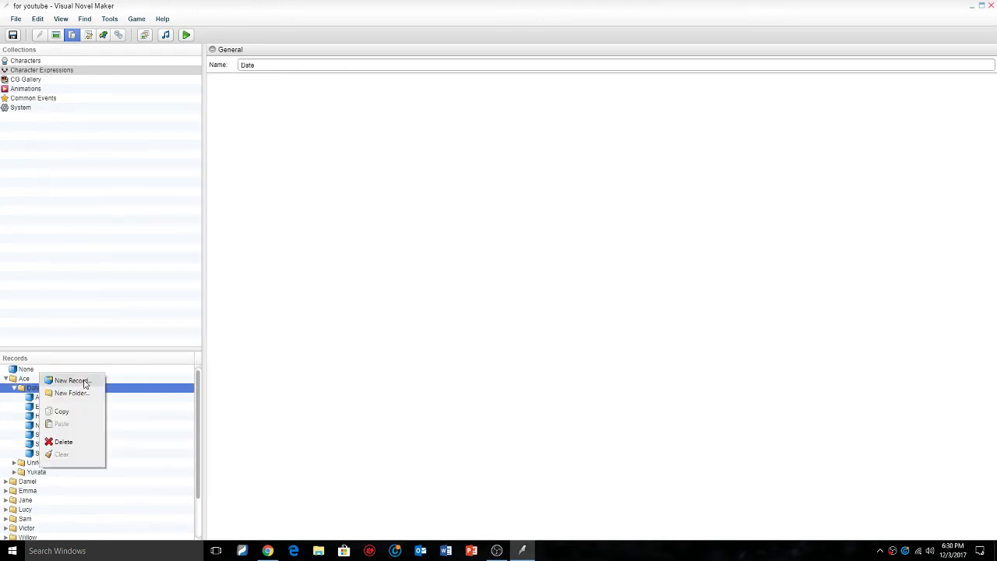
pyautogui.click(72, 380)
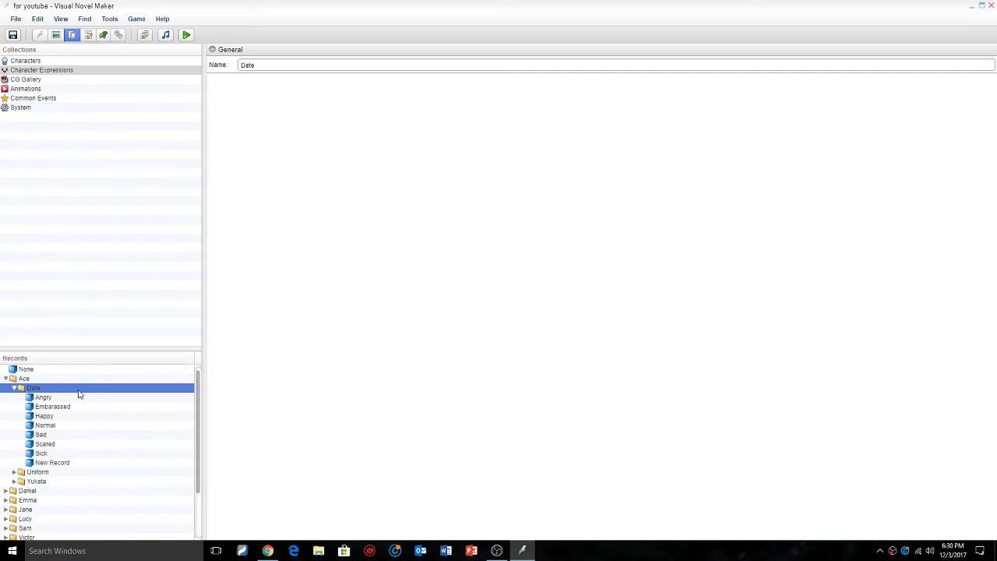
pyautogui.click(60, 465)
# Name the record 'Emoji Scared', set AceDate_emojiscared as its idle image, and save.
pyautogui.click(272, 64)
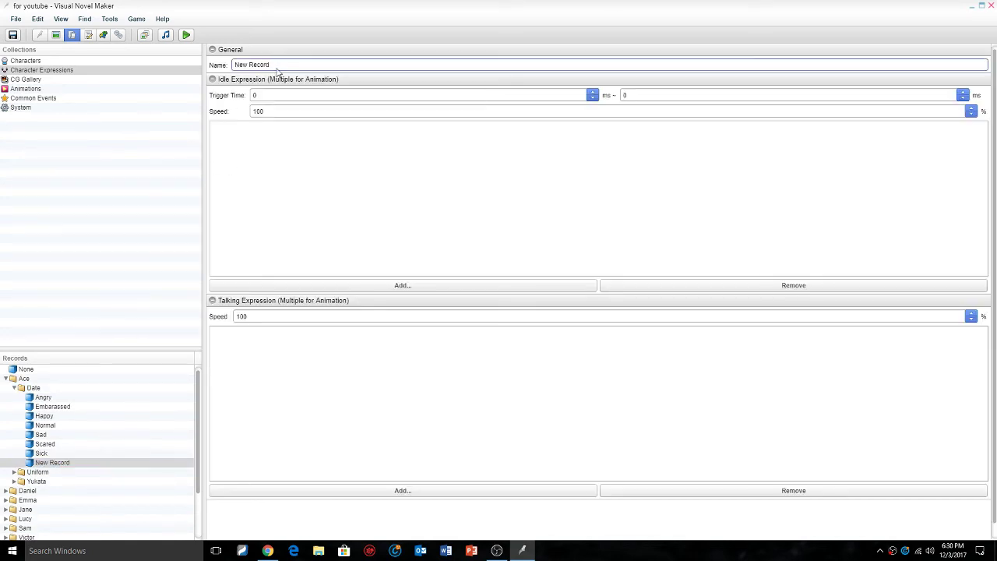
pyautogui.hotkey('ctrl', 'shift', 'Left')
pyautogui.hotkey('ctrl', 'shift', 'Left')
pyautogui.write('Emoji S')
pyautogui.write('cared')
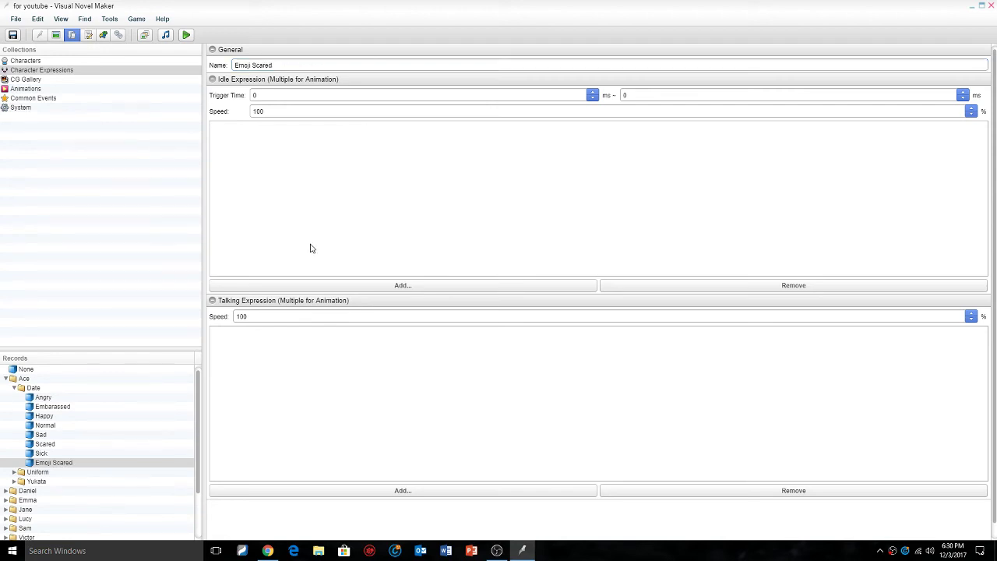
pyautogui.click(373, 285)
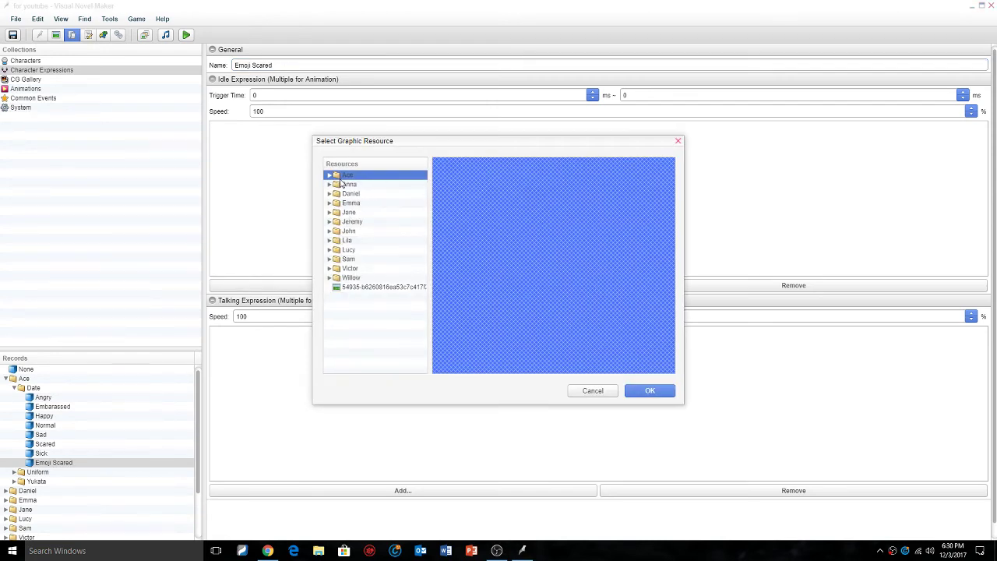
pyautogui.click(330, 176)
pyautogui.click(340, 186)
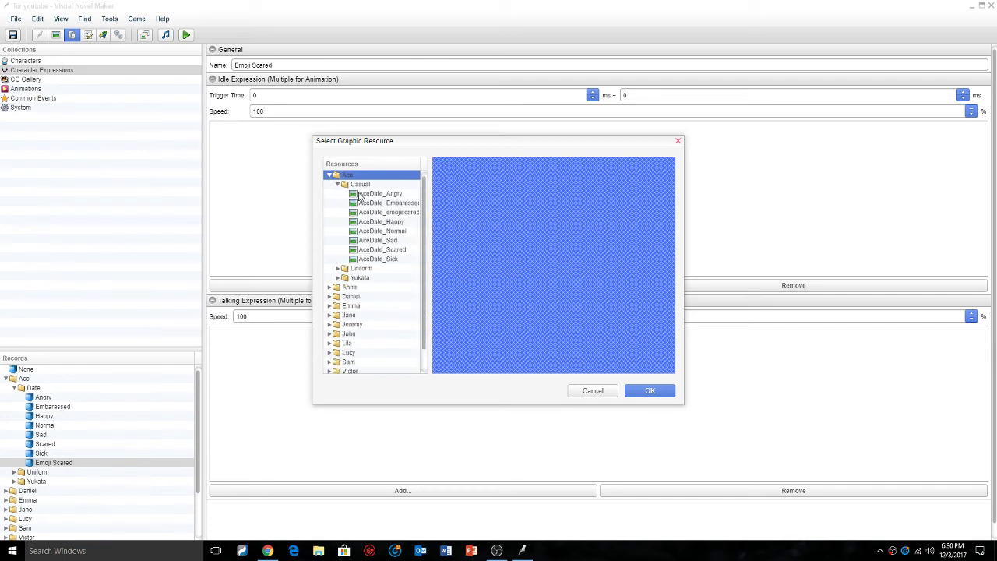
pyautogui.click(394, 212)
pyautogui.click(661, 394)
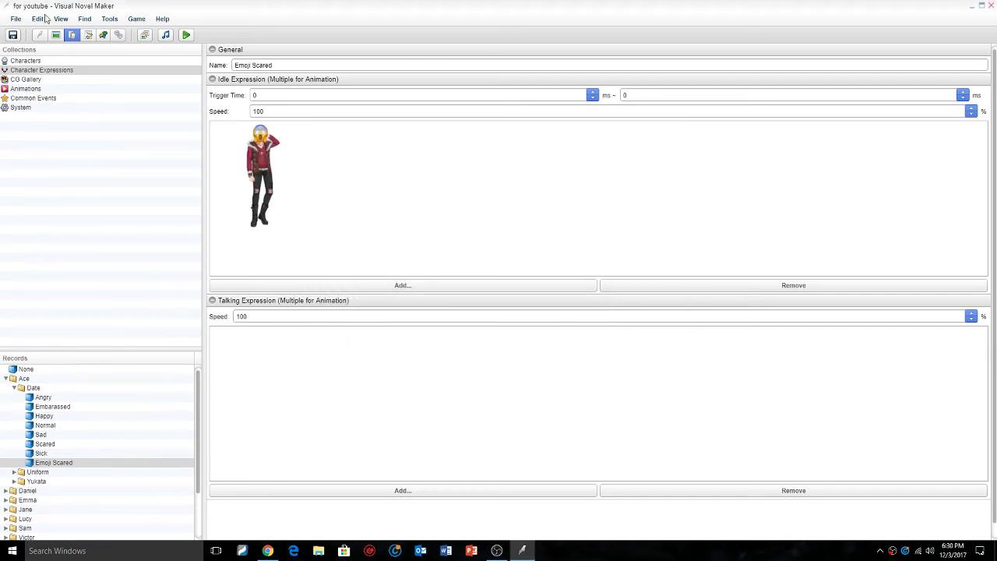
pyautogui.click(12, 35)
# Add a new scene under Chapter 1 and name it 'custom expressions'.
pyautogui.click(56, 35)
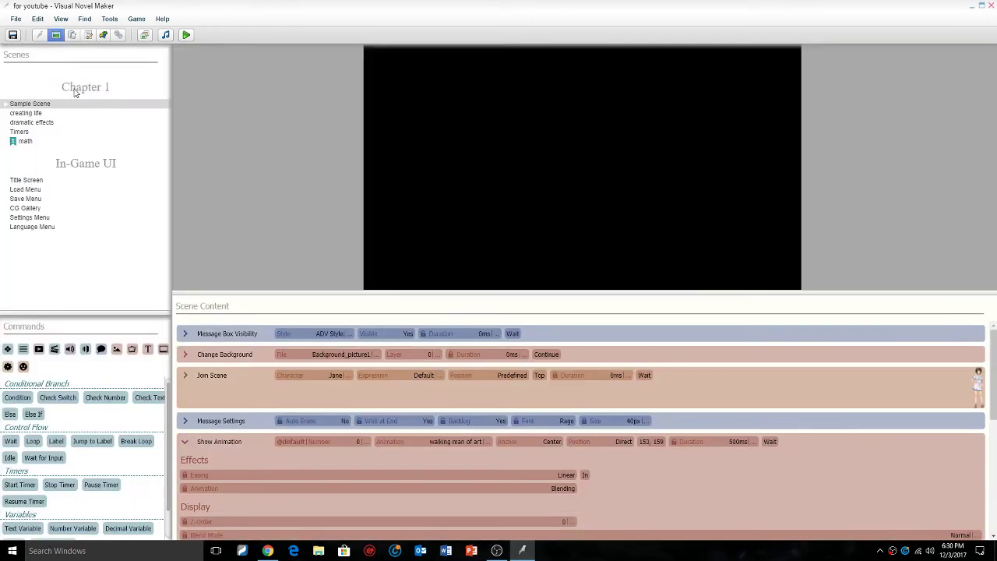
pyautogui.click(74, 90)
pyautogui.rightClick(95, 88)
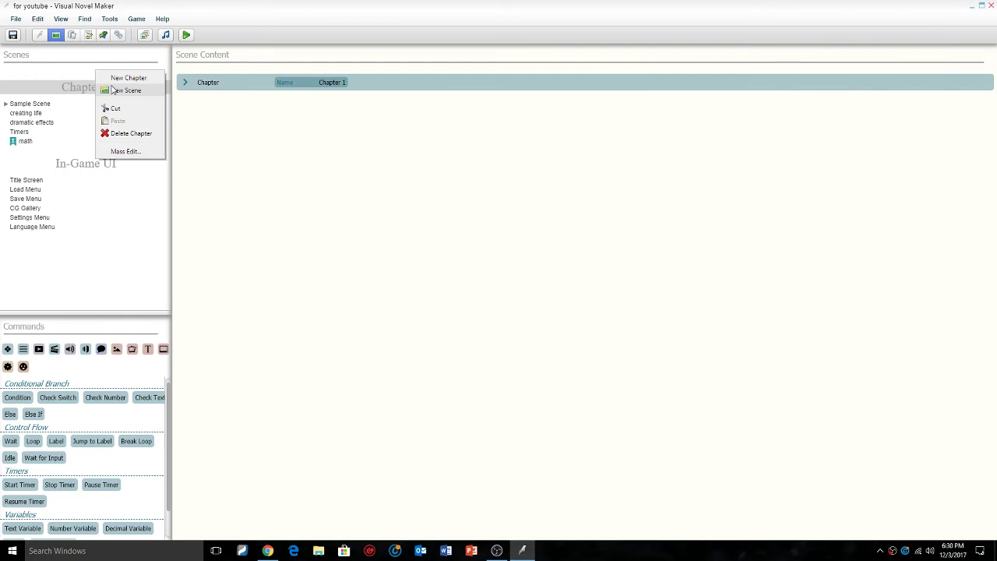
pyautogui.click(121, 94)
pyautogui.click(472, 251)
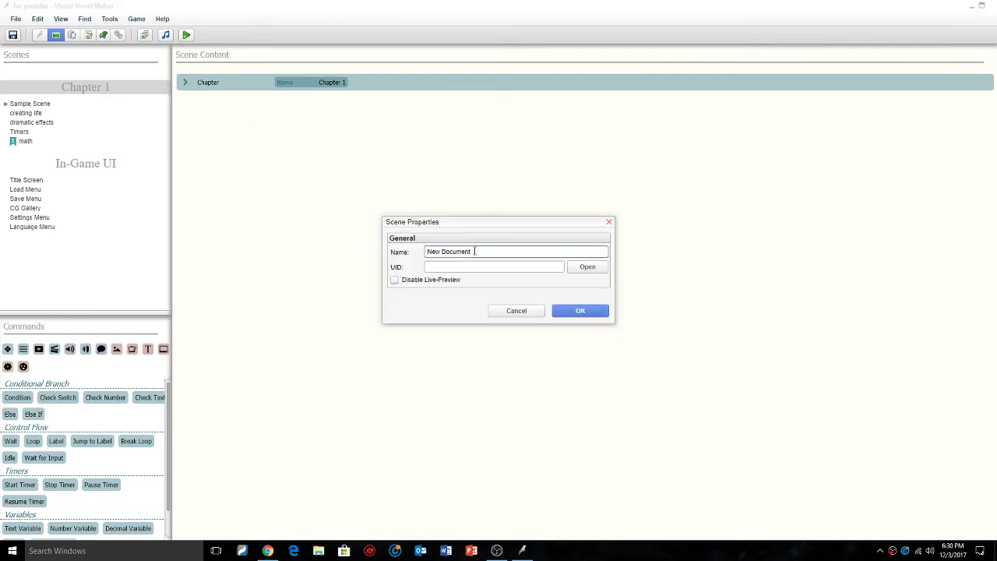
pyautogui.tripleClick(474, 251)
pyautogui.write('custom expressions')
pyautogui.press('Return')
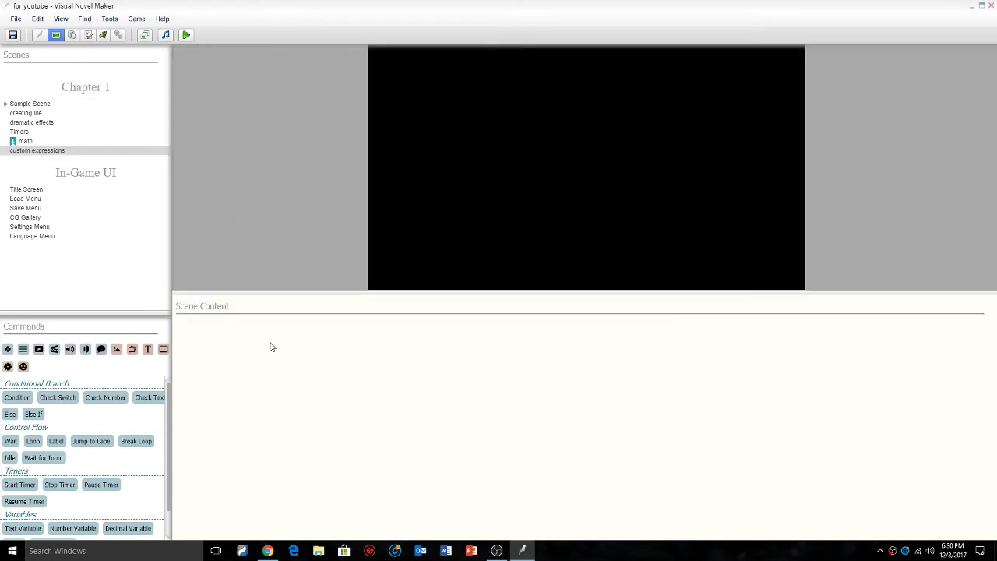
# Add a Join Scene command with Cloud as the joining character.
pyautogui.doubleClick(271, 347)
pyautogui.click(271, 347)
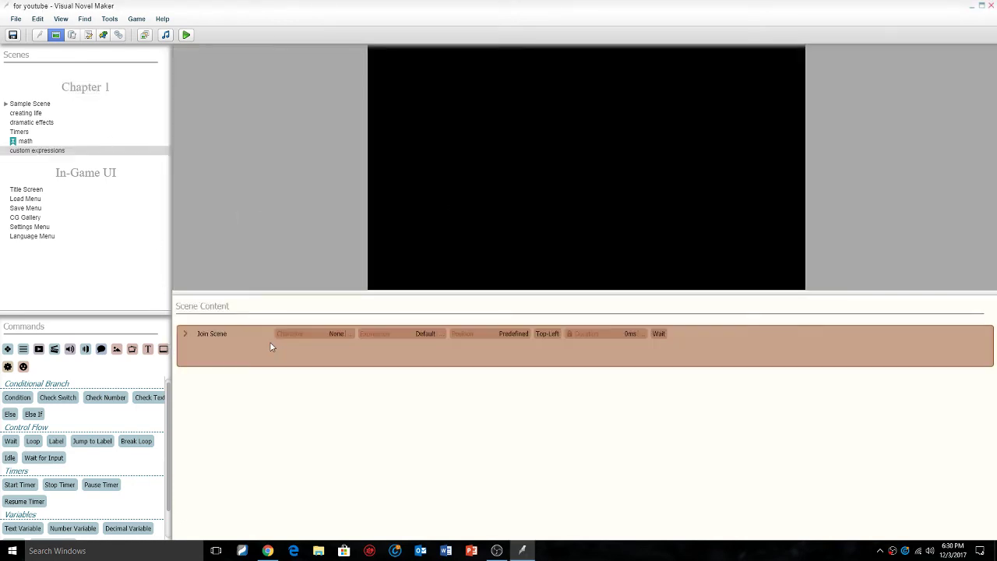
pyautogui.click(341, 336)
pyautogui.click(100, 367)
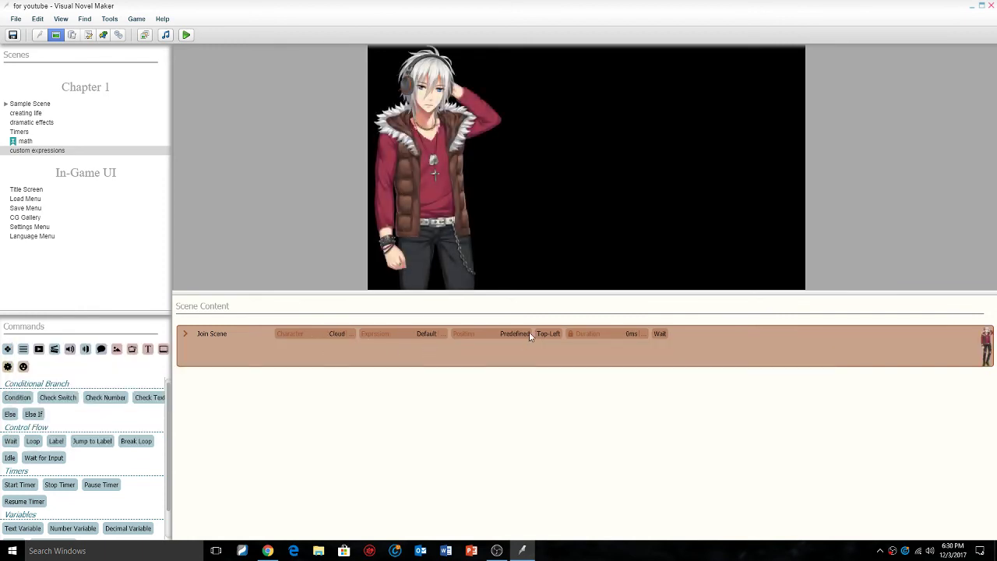
# Add a Show Message command reading 'WHO ARE U, WHY IS THE BACKGROUND'.
pyautogui.write('mes')
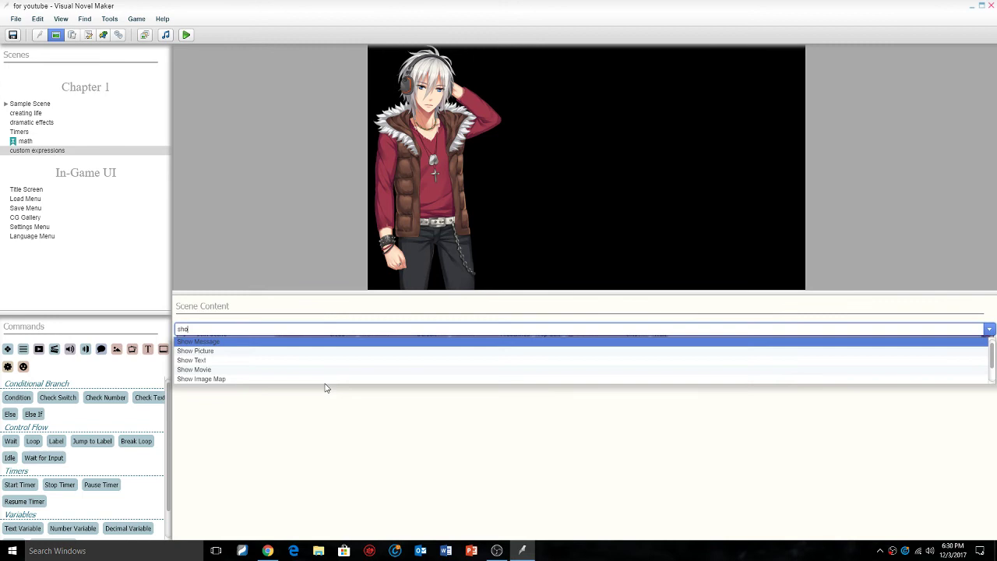
pyautogui.press('Return')
pyautogui.click(319, 397)
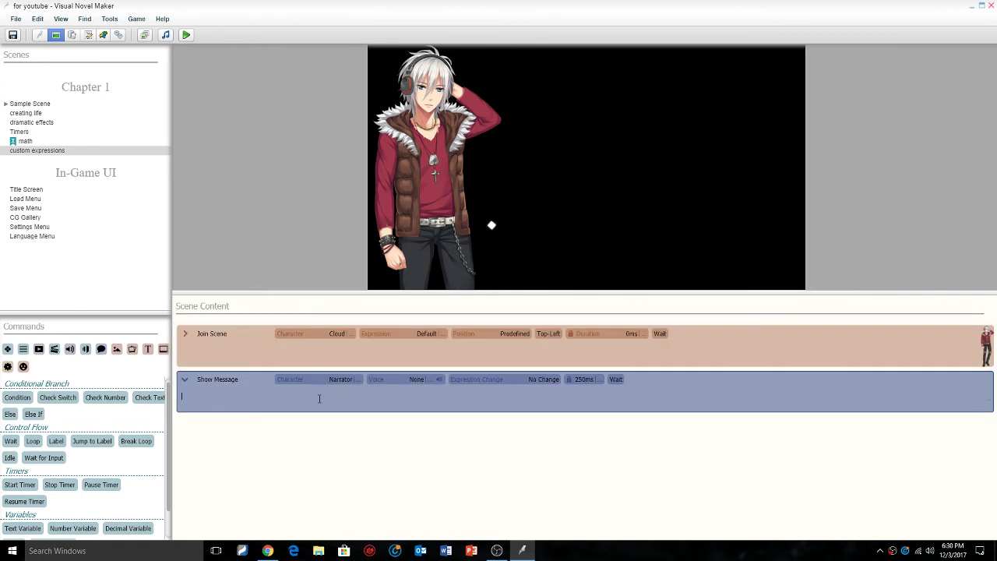
pyautogui.write('HO A')
pyautogui.write('RE U, WHY IS ')
pyautogui.write('THE BACKGROUND BLACK !!!! am i dead?')
# Set the message's Character to Cloud and Expression Change to Ace > Date > Emoji Scared.
pyautogui.click(312, 379)
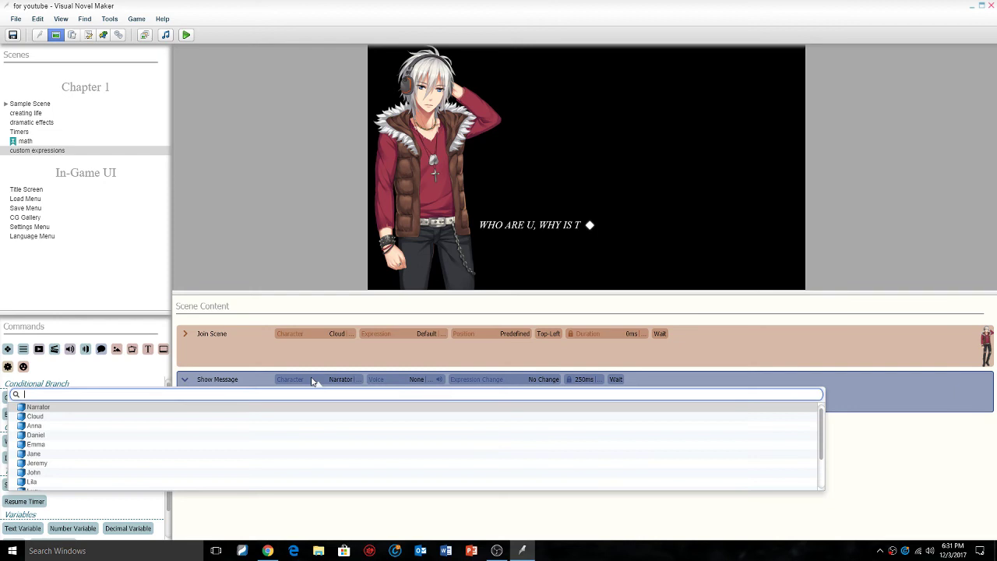
pyautogui.click(56, 416)
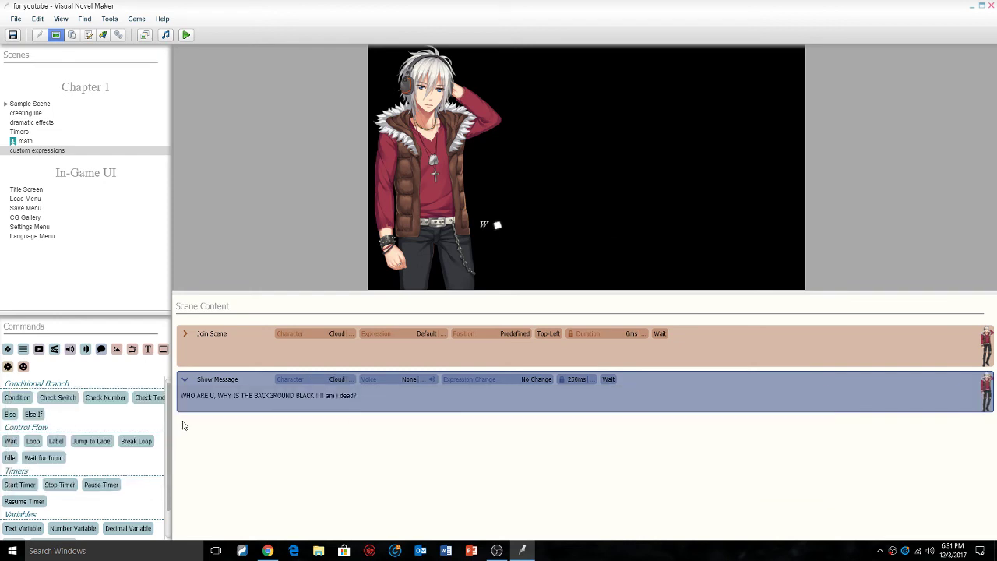
pyautogui.click(468, 379)
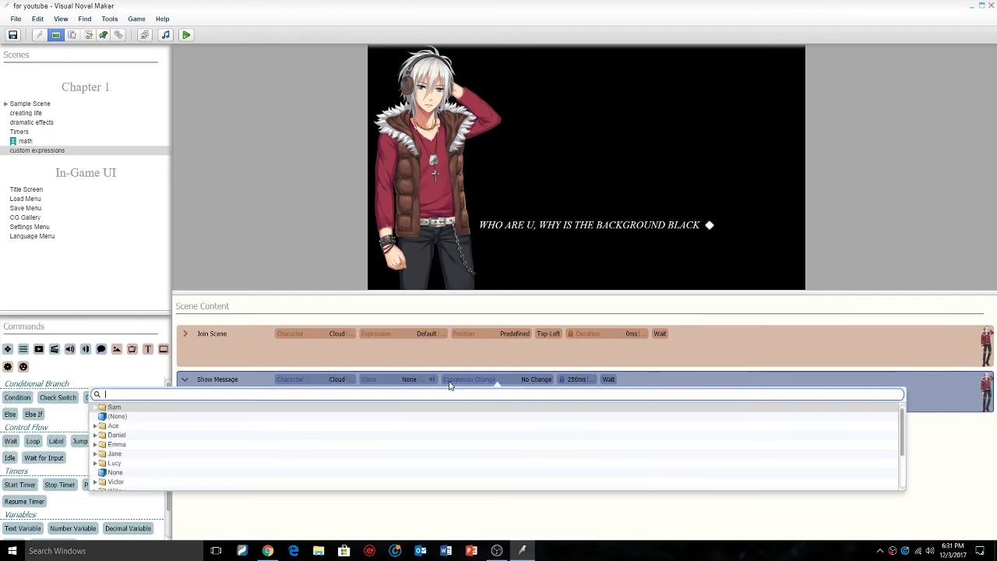
pyautogui.click(105, 426)
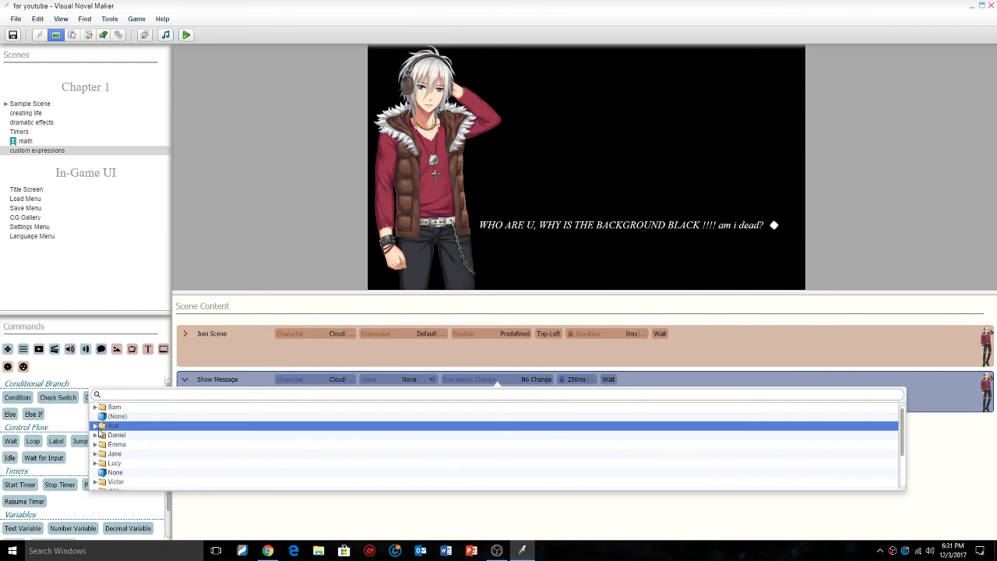
pyautogui.click(95, 426)
pyautogui.click(104, 435)
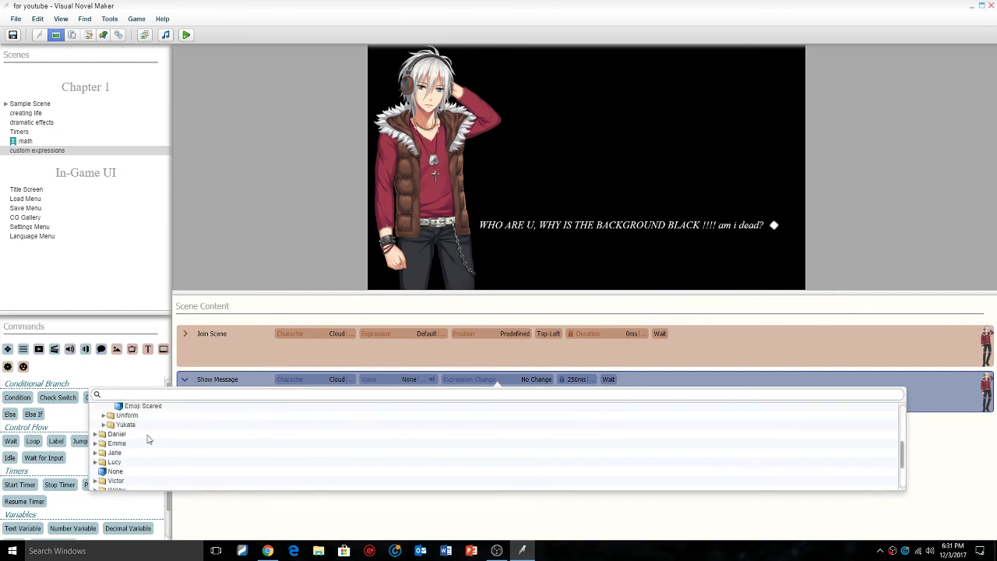
pyautogui.scroll(1, 148, 440)
pyautogui.scroll(1, 156, 436)
pyautogui.click(150, 459)
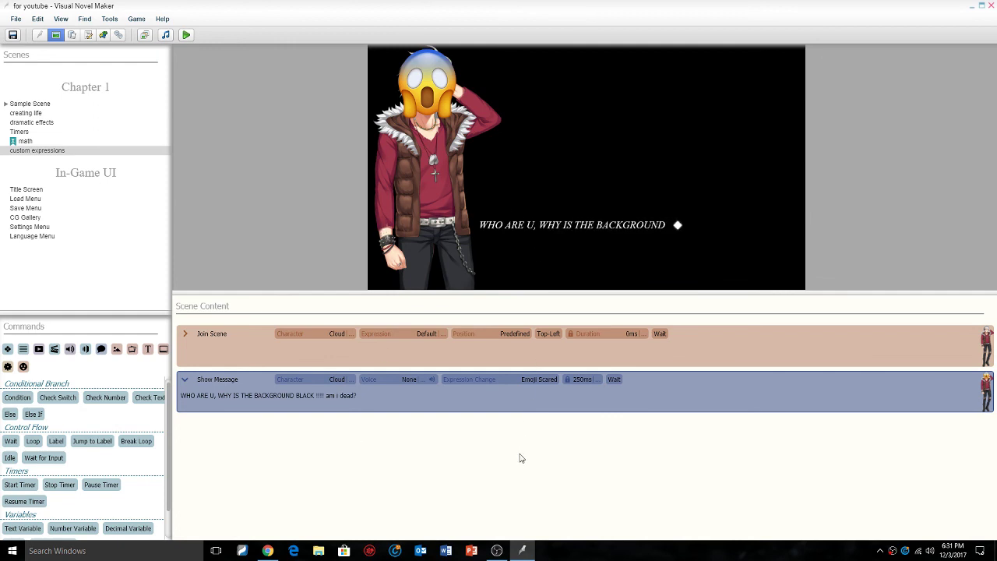
pyautogui.click(721, 358)
pyautogui.click(719, 388)
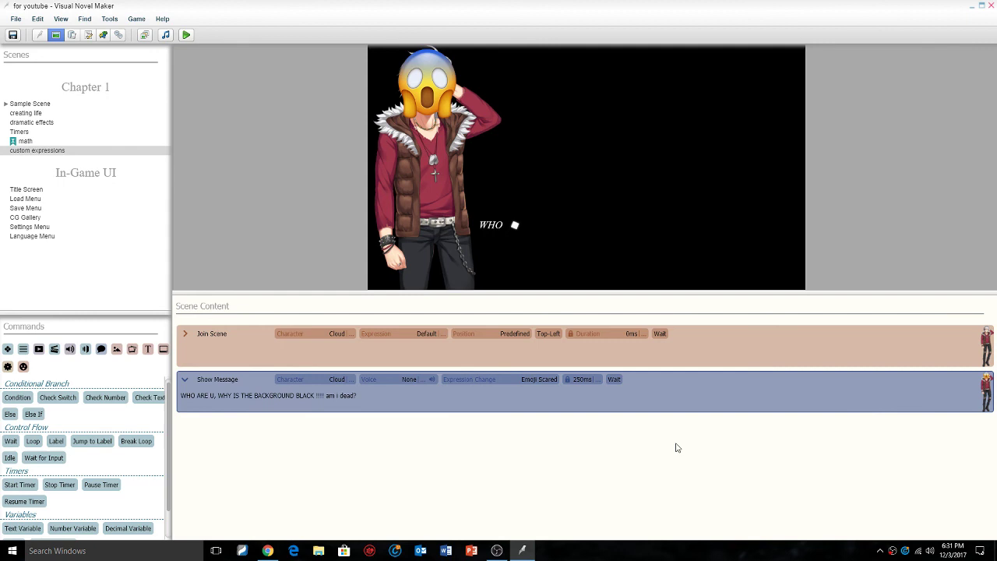